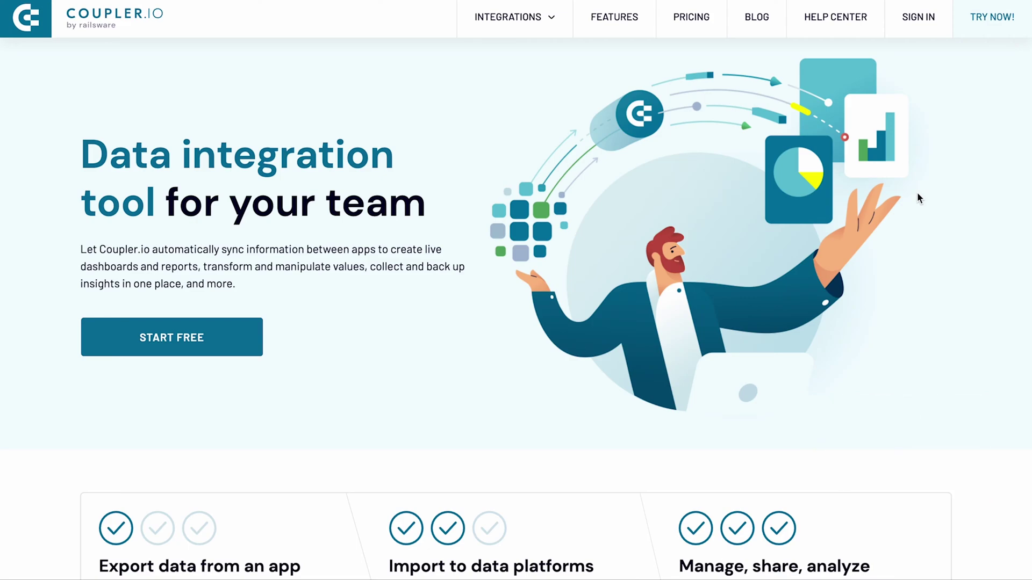
- Sign in to Coupler.io with a Google account and add a new importer
click(918, 20)
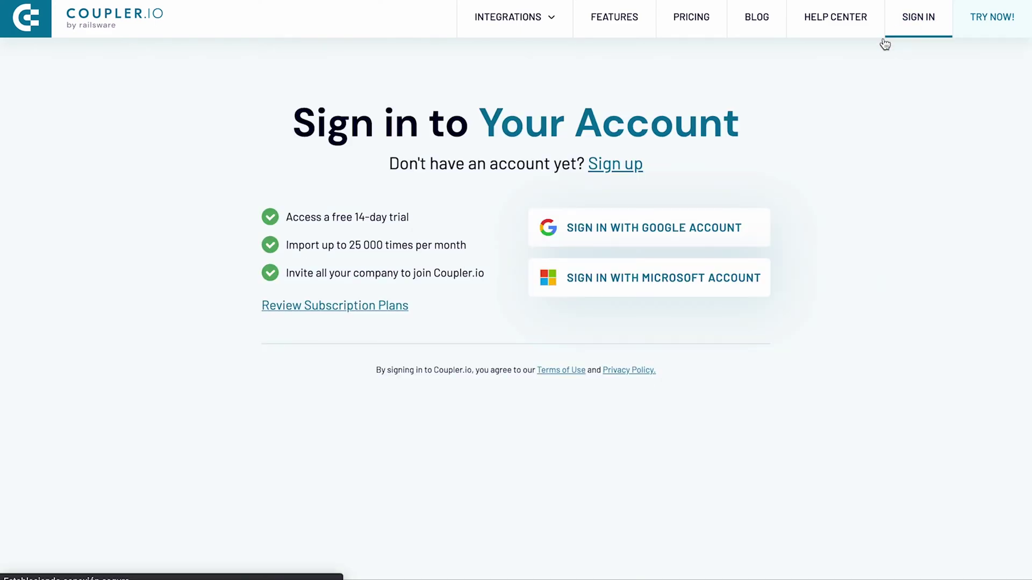
click(650, 231)
click(565, 235)
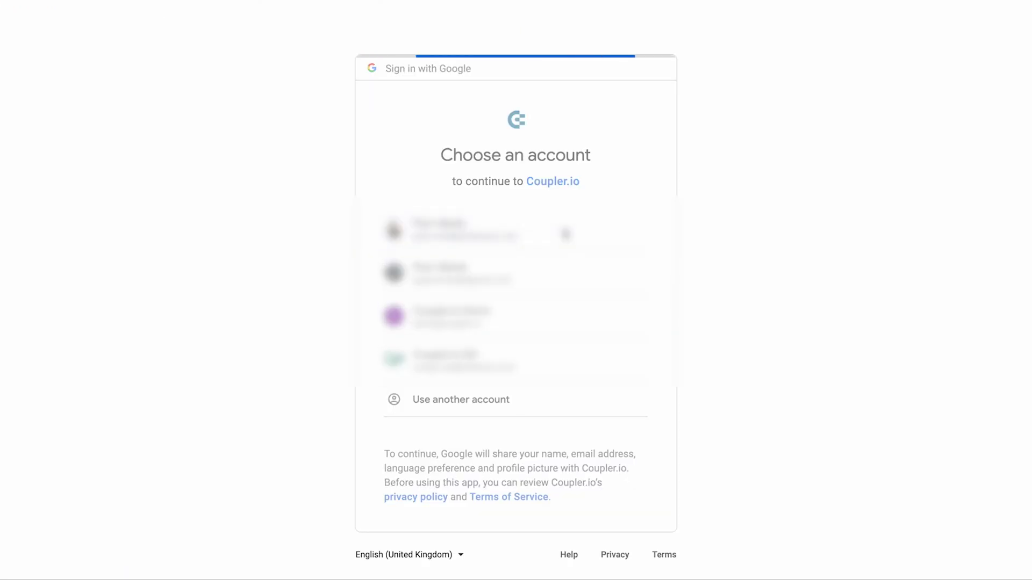
click(538, 340)
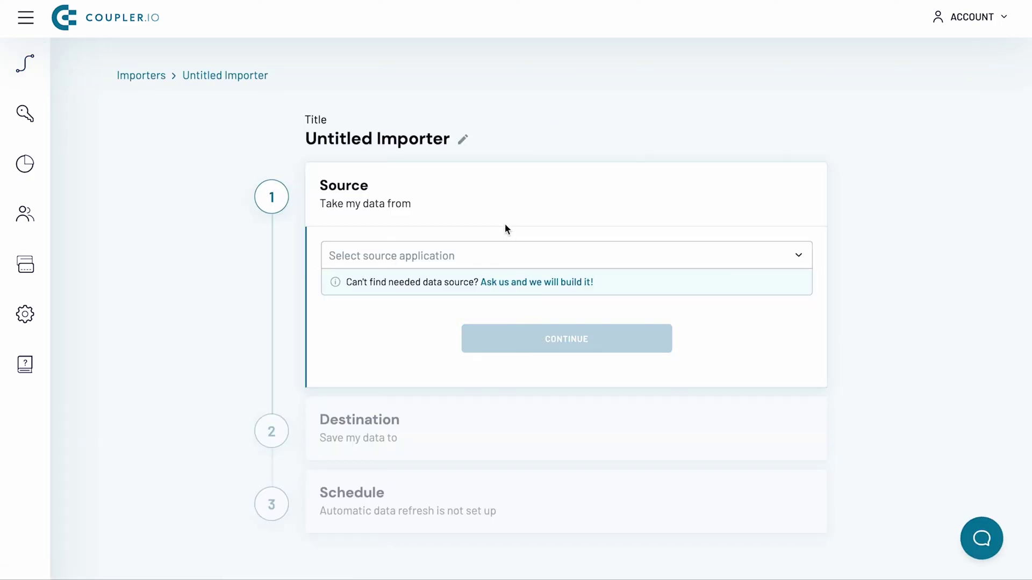
- Rename the importer to 'Survey Responses'
click(463, 139)
key(ctrl+a)
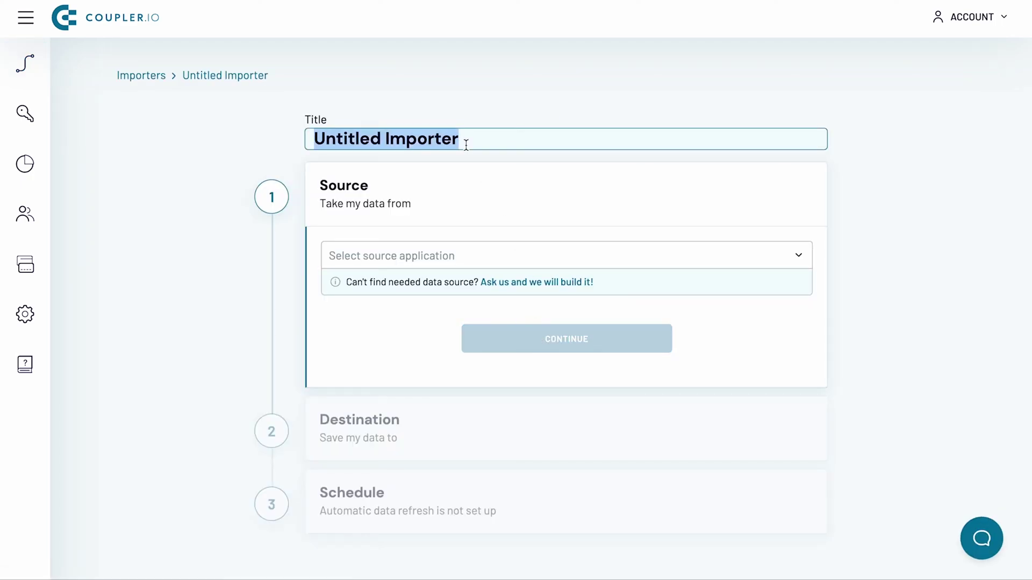
text(Survey R)
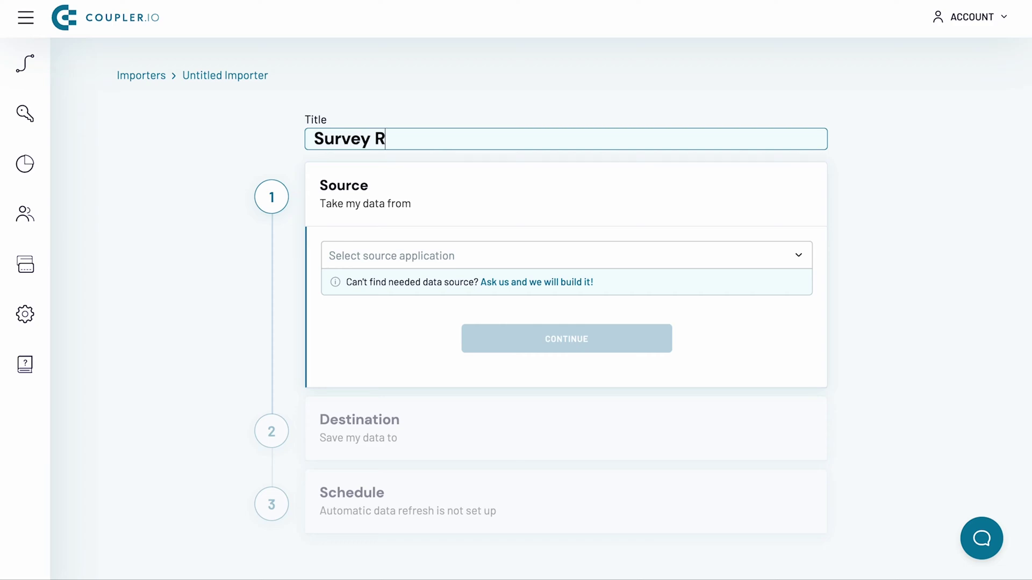
text(esponses)
key(Return)
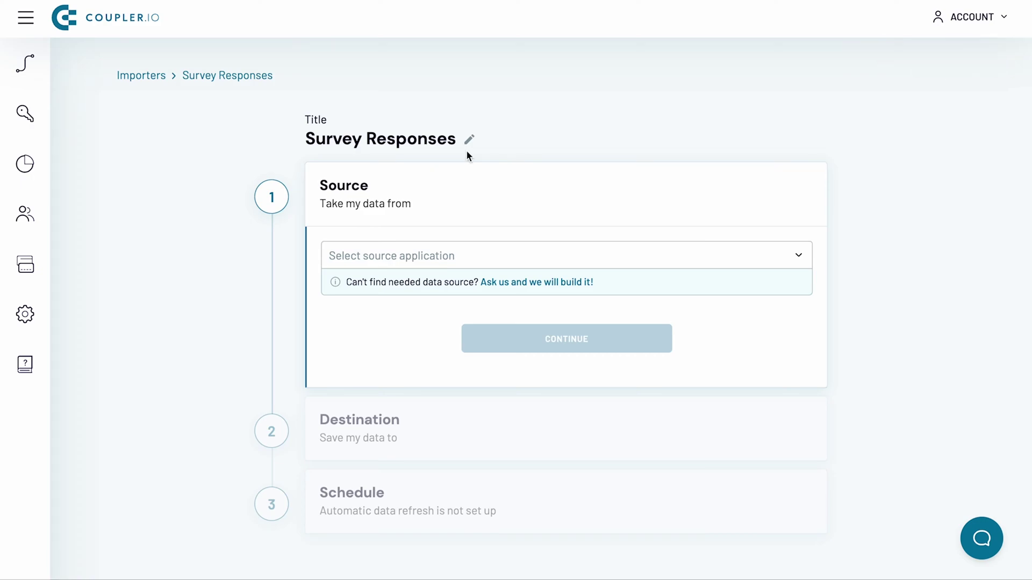
- Choose JSON as the importer's source application
click(462, 257)
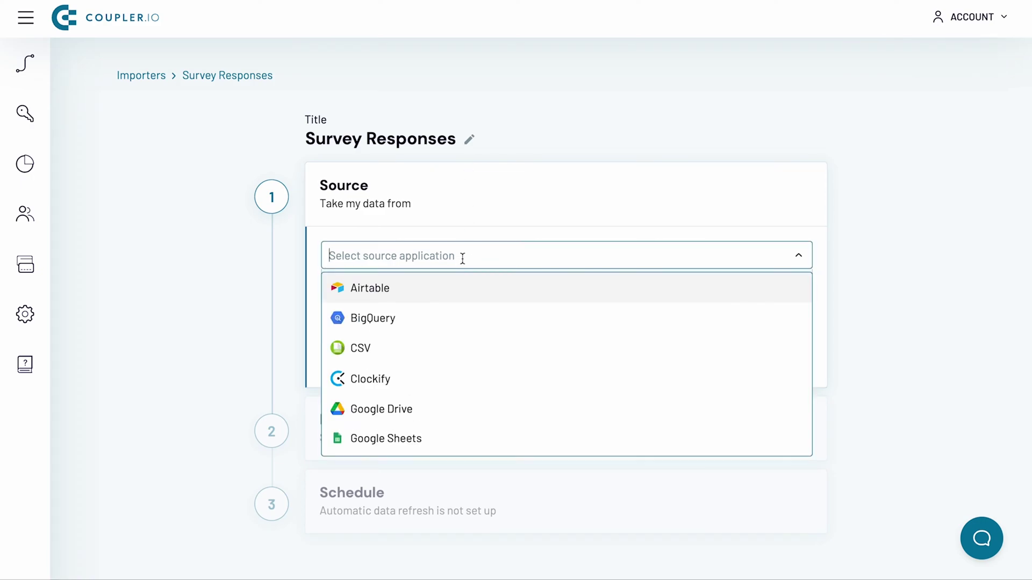
scroll(456, 348, down, 2)
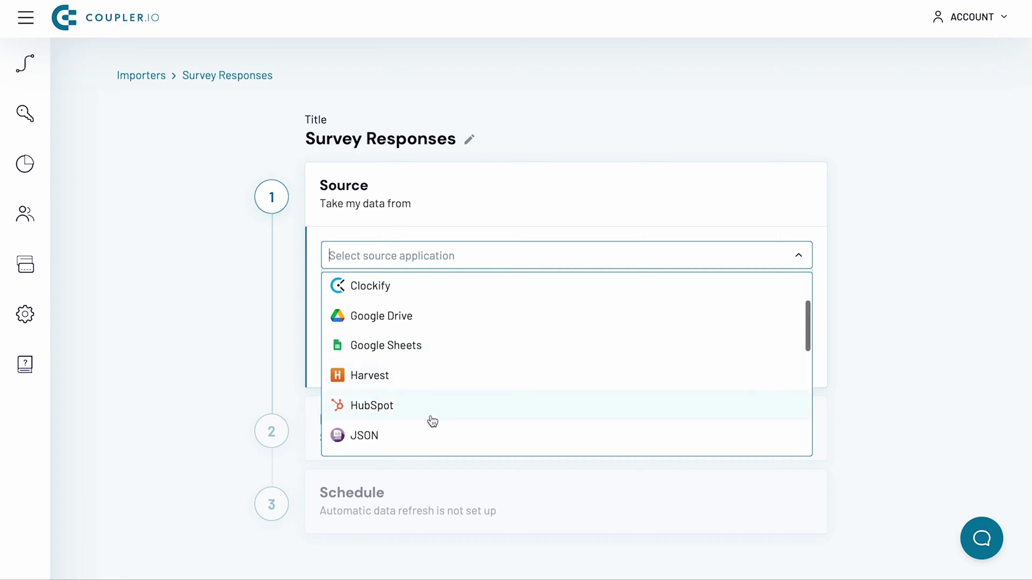
click(430, 433)
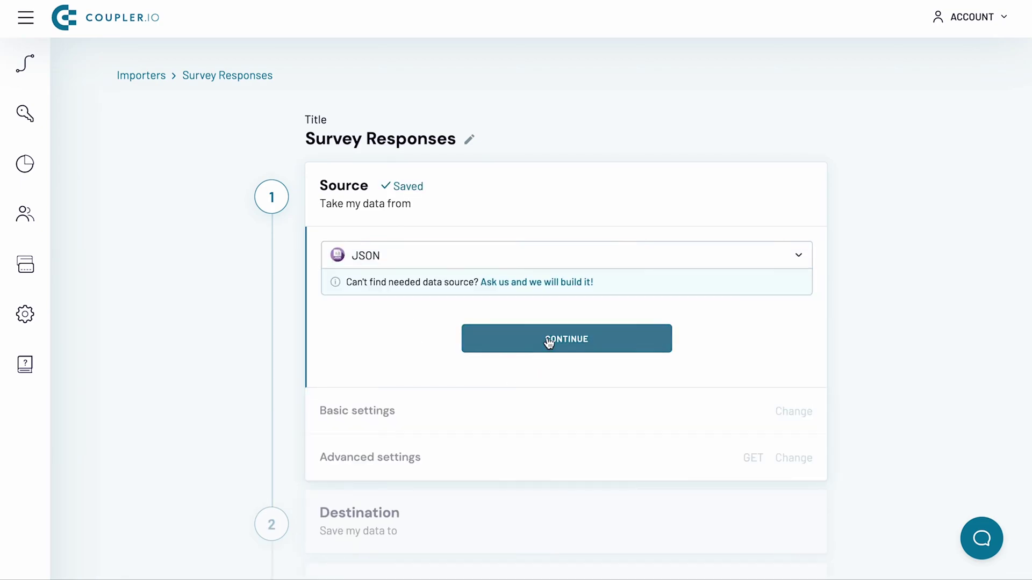
- Continue to the JSON settings and copy the Retrieve responses endpoint URL from Typeform's docs
click(547, 339)
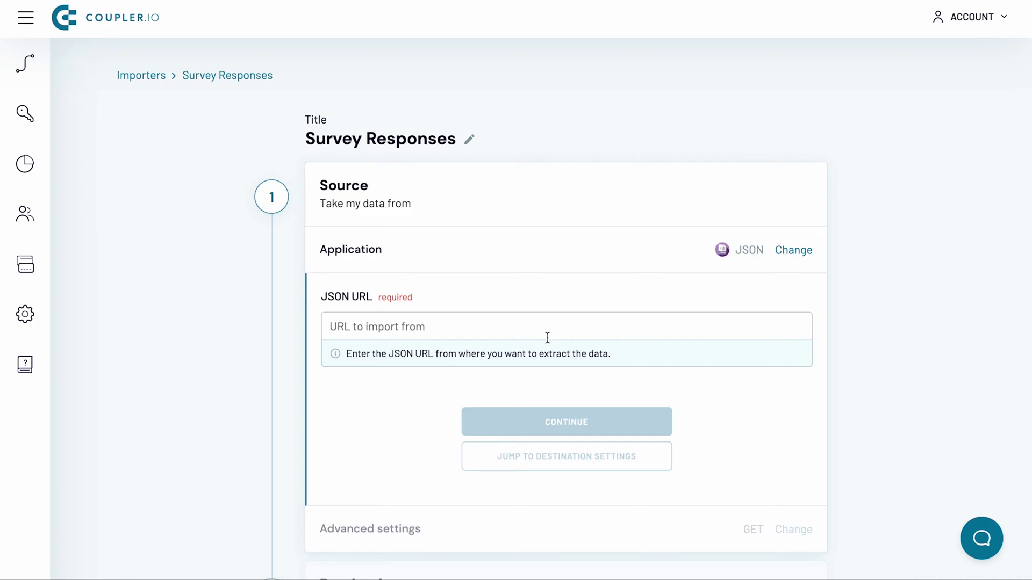
key(ctrl+Tab)
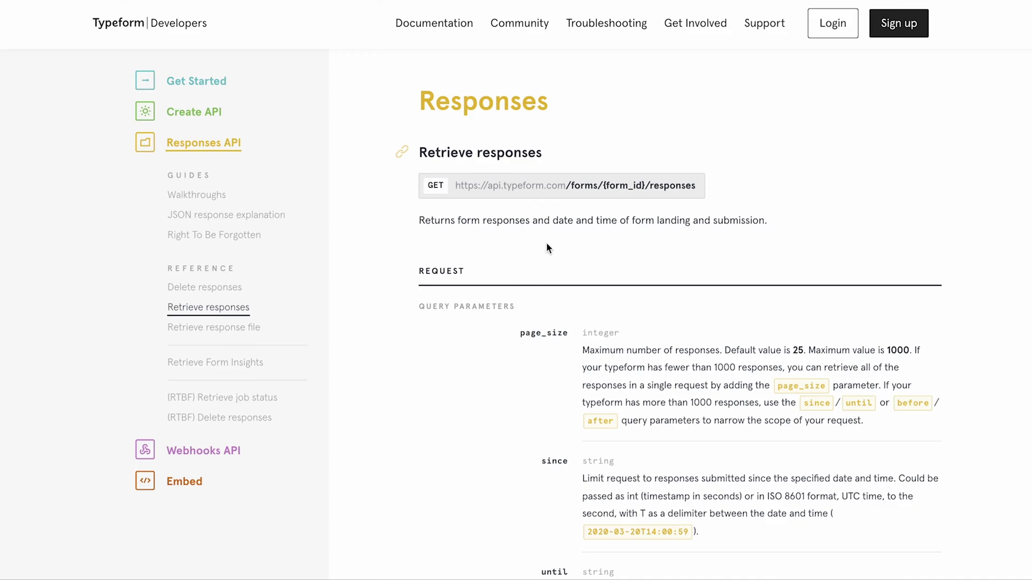
triple_click(544, 188)
key(ctrl+c)
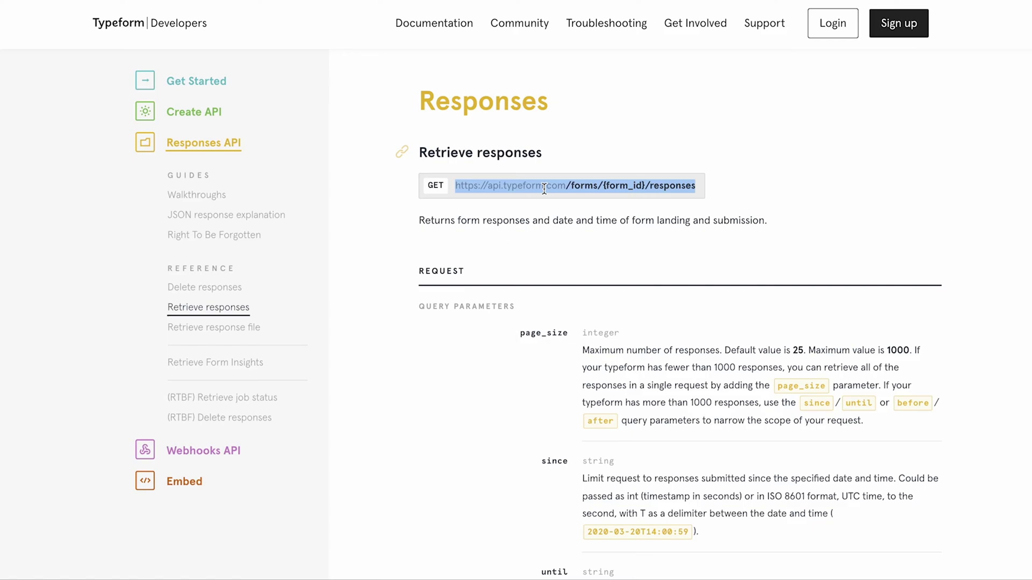
key(ctrl+shift+Tab)
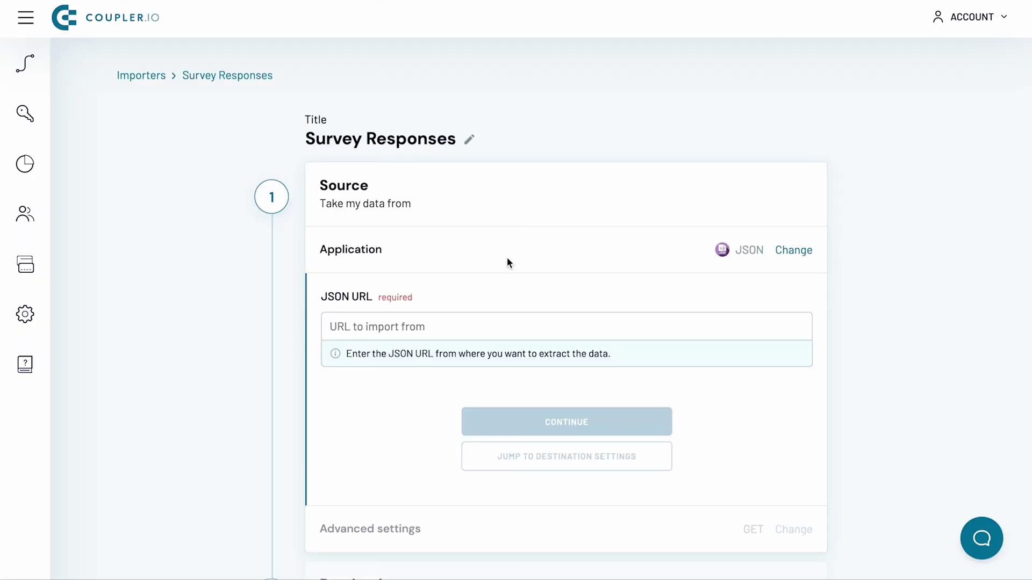
- Paste the endpoint into JSON URL with form ID nhmKDwrD replacing {form_id}, then continue
click(468, 327)
key(ctrl+v)
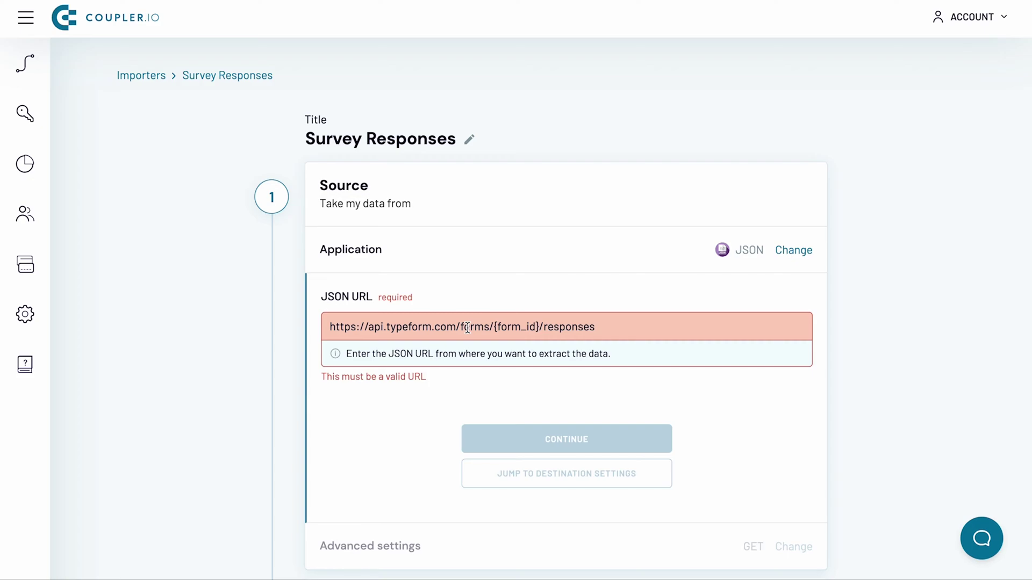
double_click(519, 326)
key(ctrl+Tab)
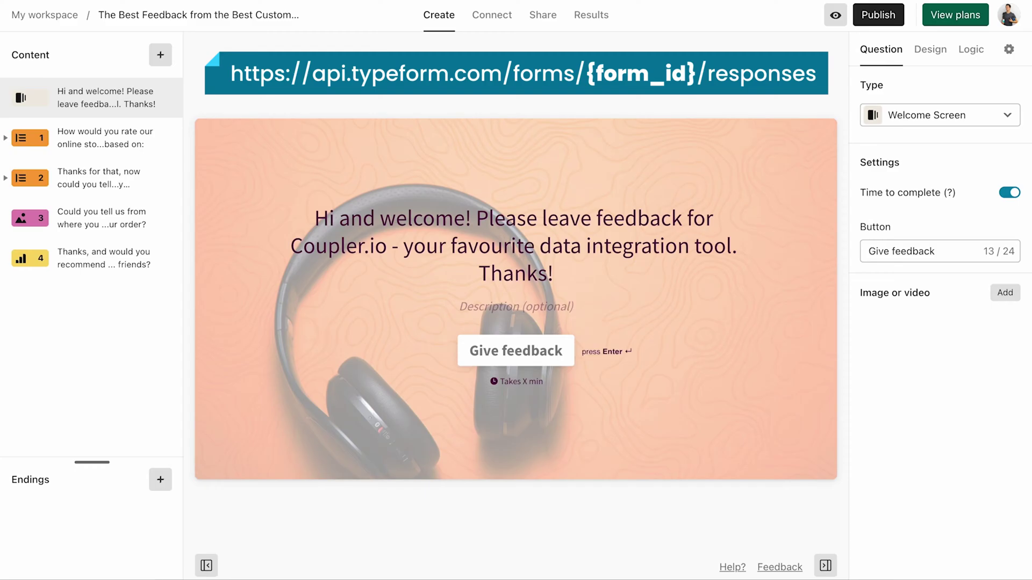
key(ctrl+Tab)
text(nhmKDwrD)
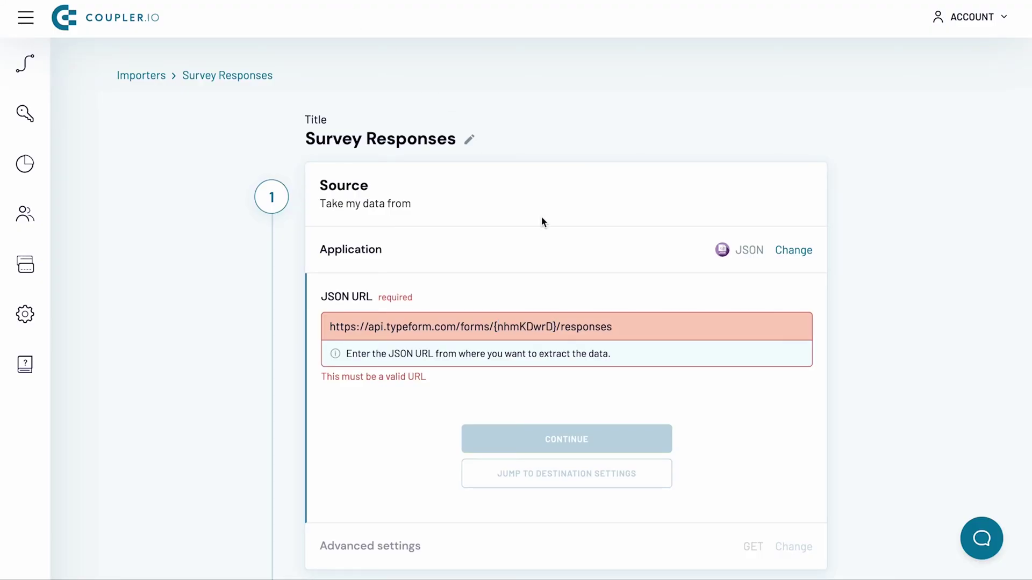
key(Right)
key(BackSpace)
key(Left)
key(Left)
key(Left)
key(Left)
key(Left)
key(Left)
key(Left)
key(BackSpace)
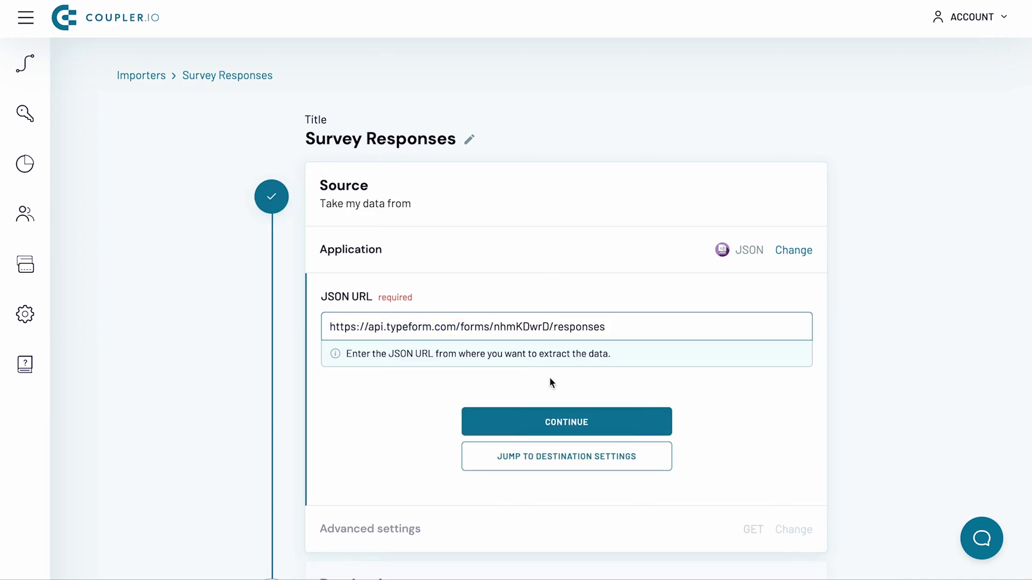
click(543, 421)
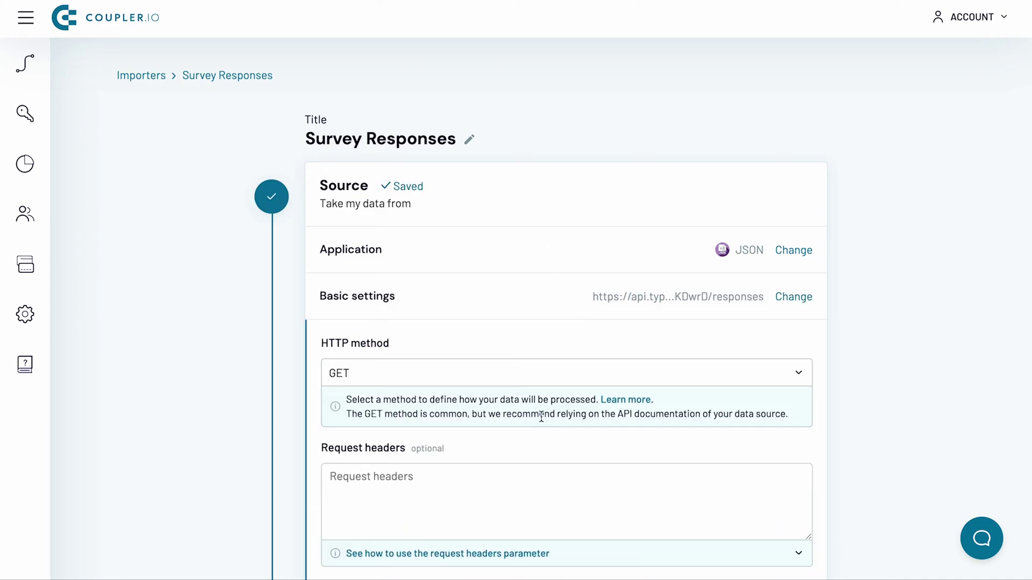
- Copy the newly generated Typeform personal access token
scroll(541, 416, down, 3)
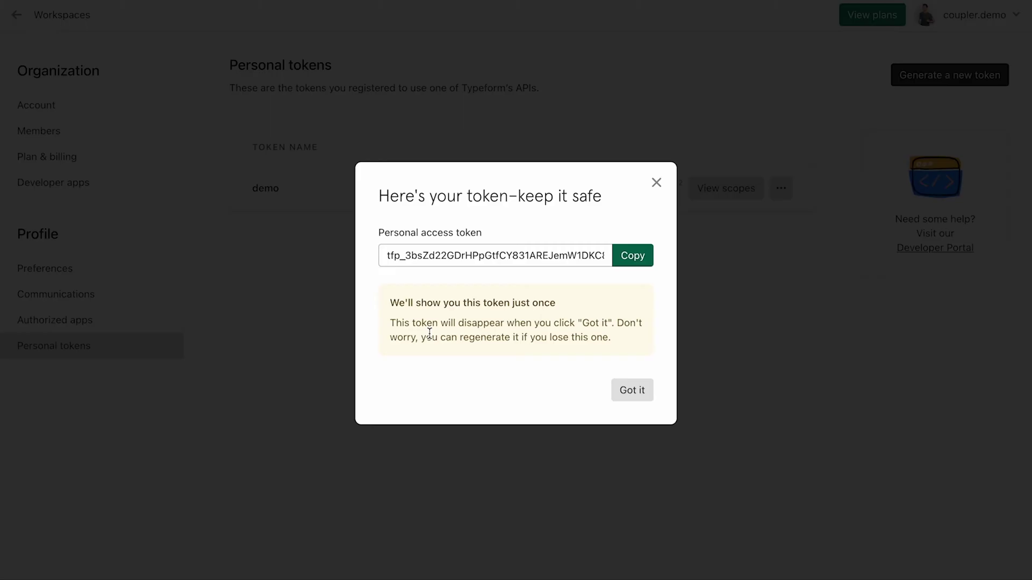
click(630, 257)
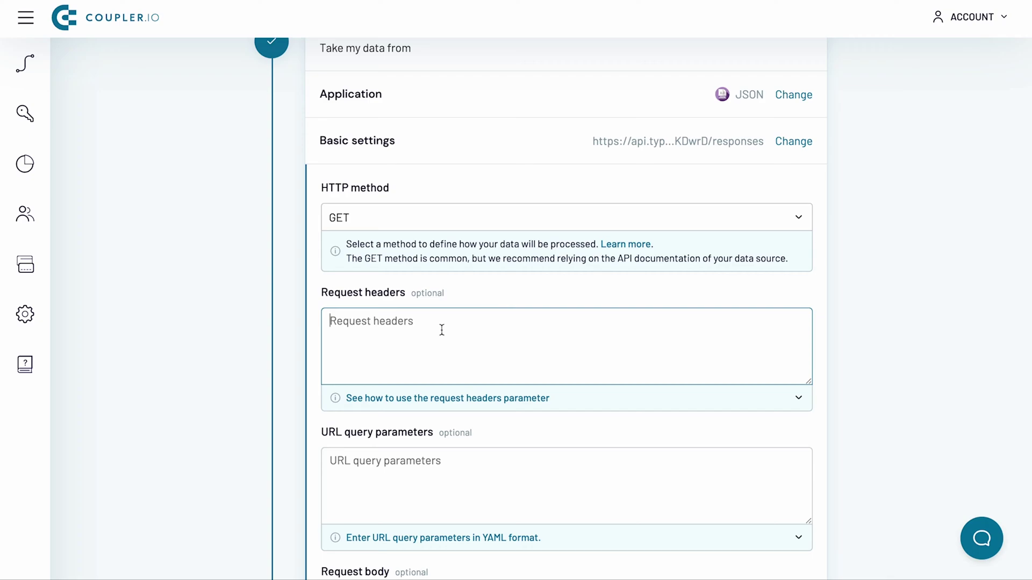
- Add request header 'Authorization: Bearer' with the pasted token and save the source
text(Authorizatio)
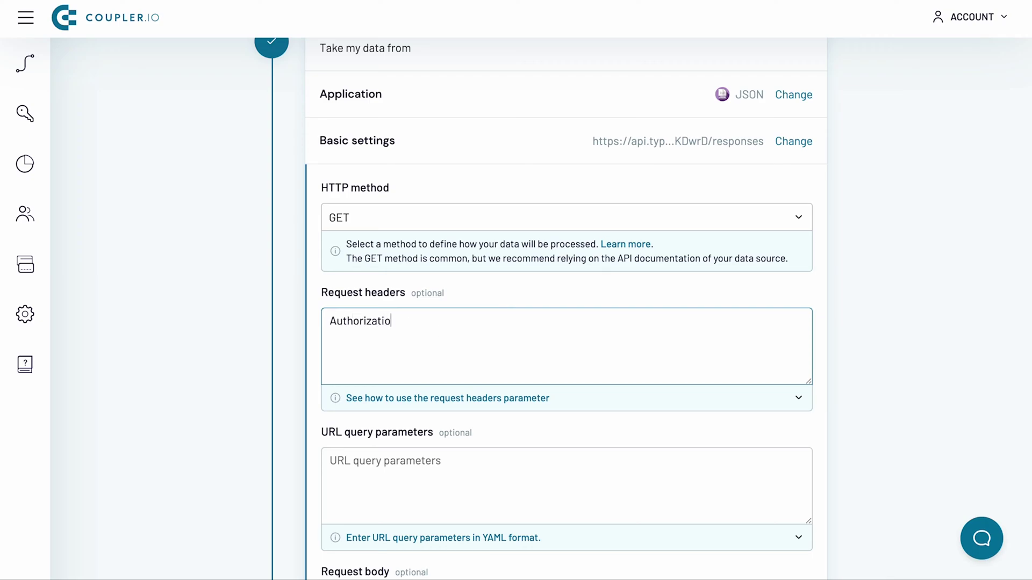
text(n: Bearer)
key(ctrl+v)
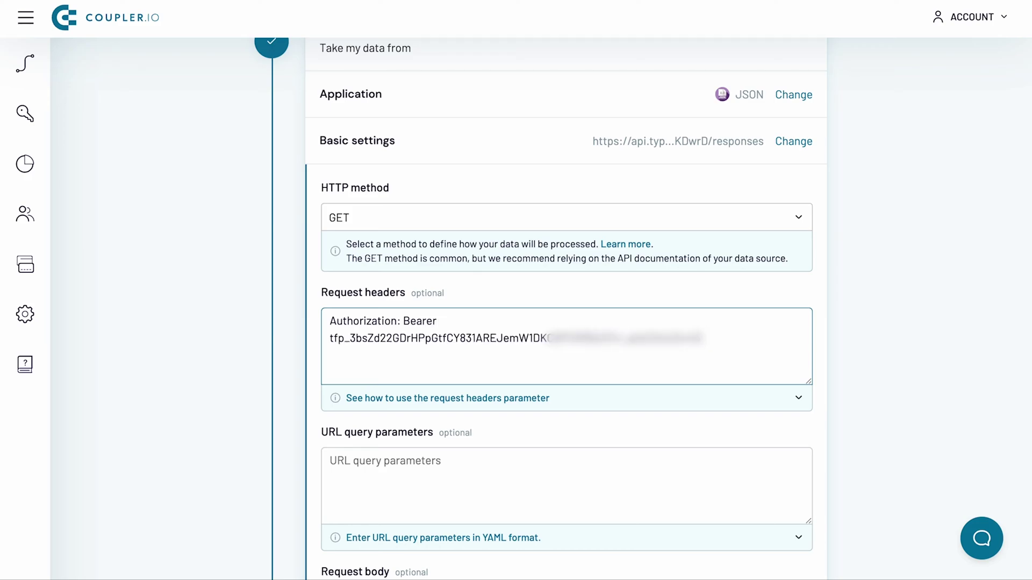
scroll(566, 306, down, 4)
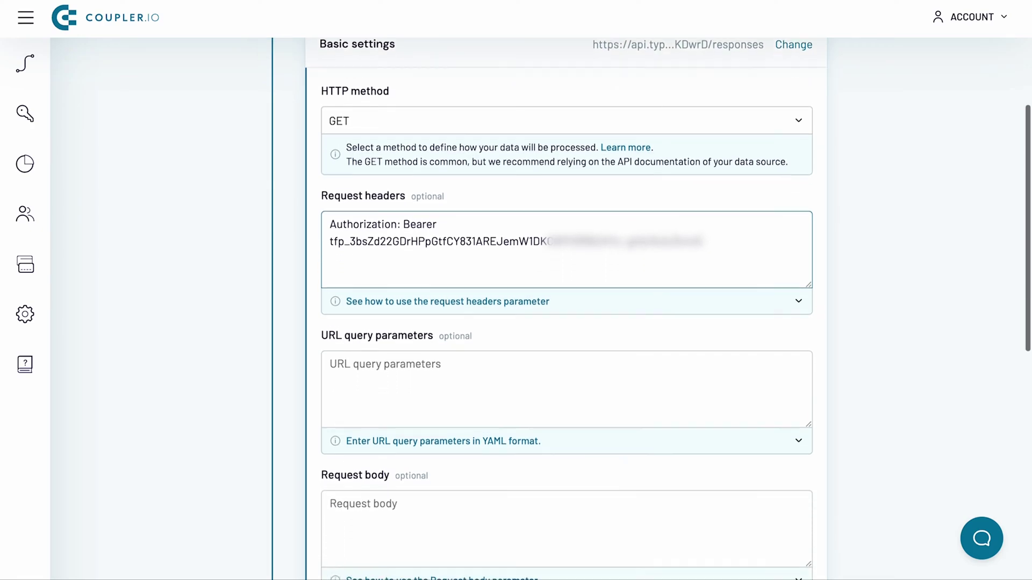
scroll(301, 380, down, 5)
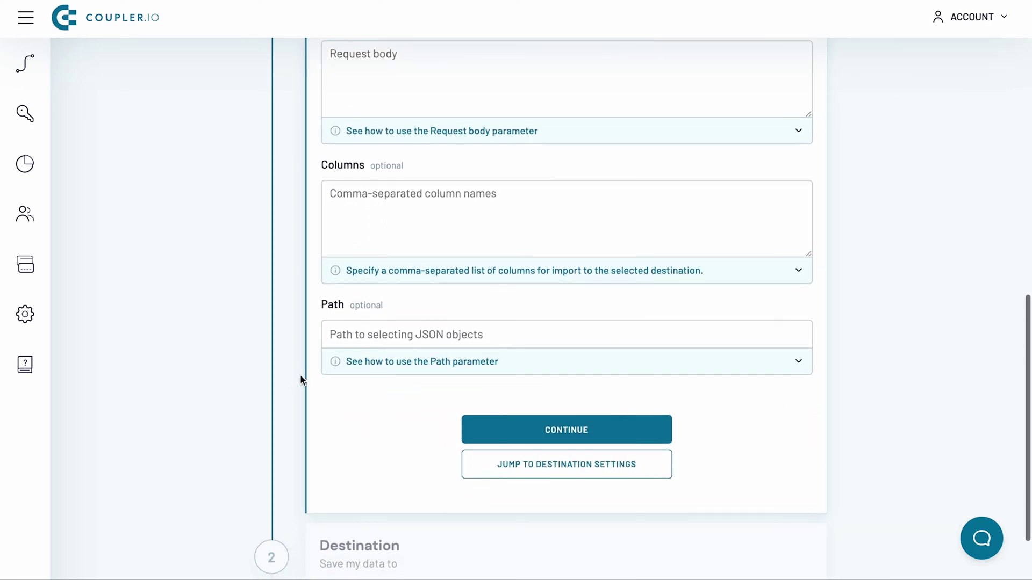
click(484, 428)
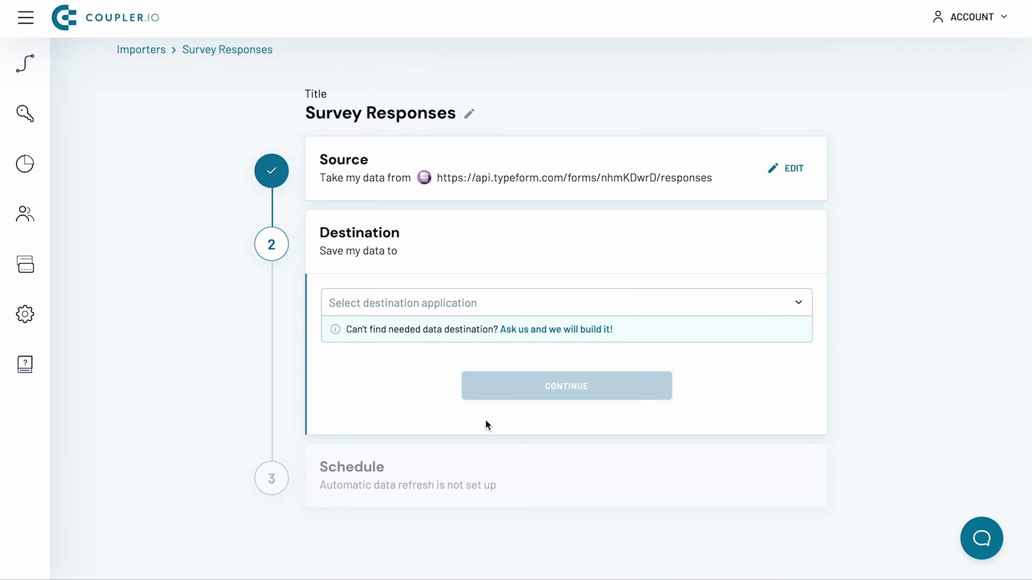
- Select BigQuery as the destination and start connecting a BigQuery account
click(493, 309)
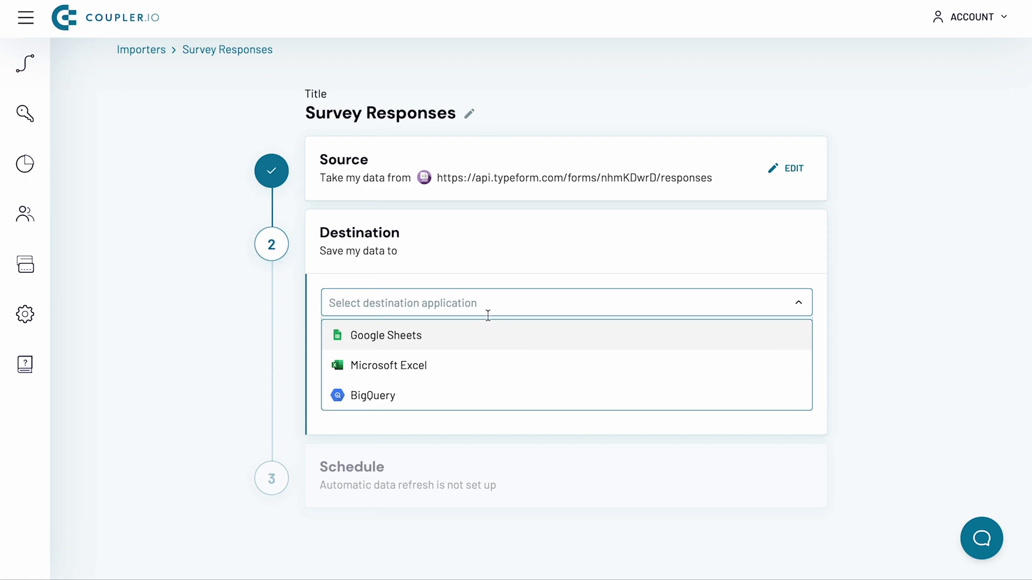
click(447, 394)
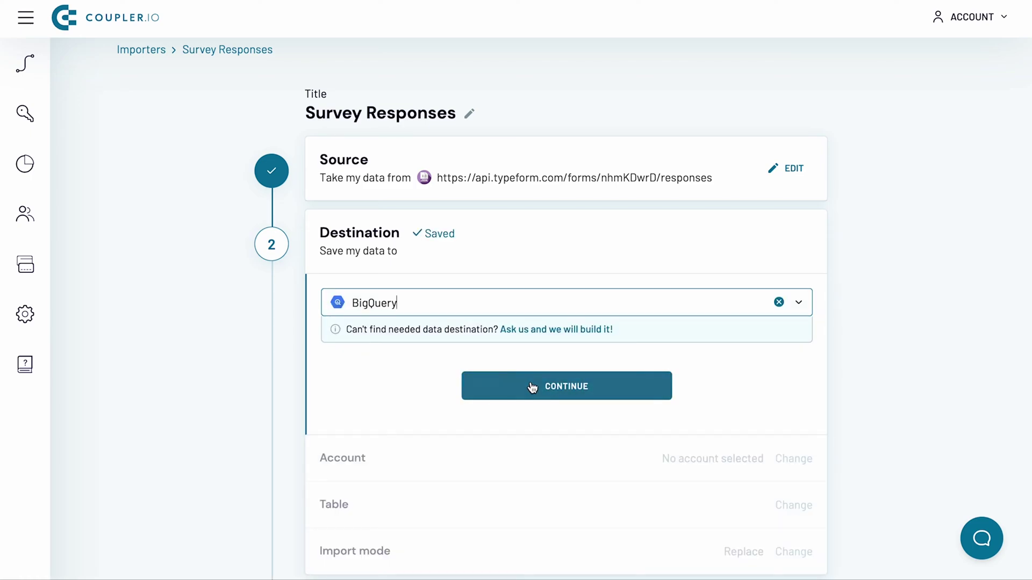
click(536, 386)
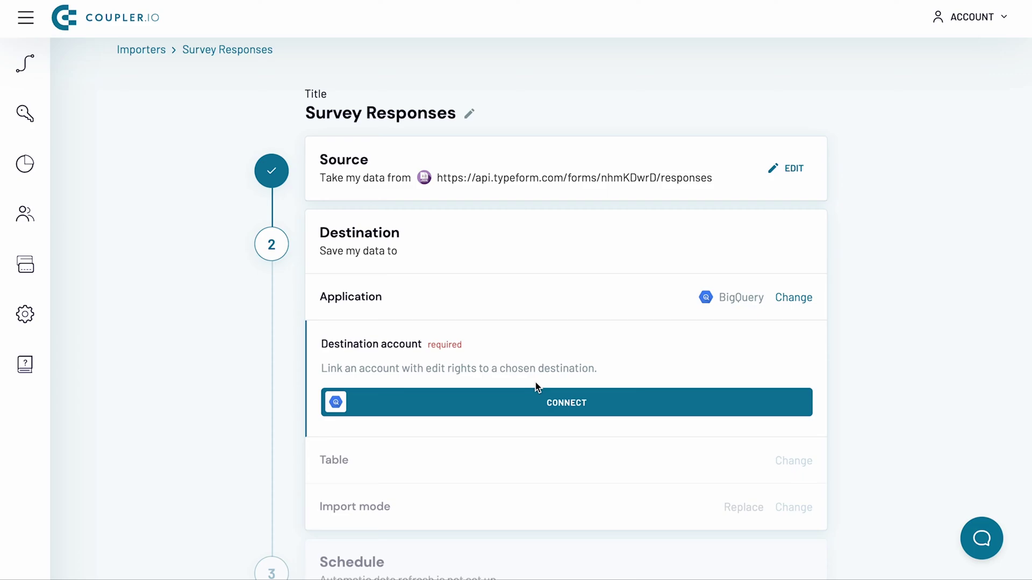
click(529, 407)
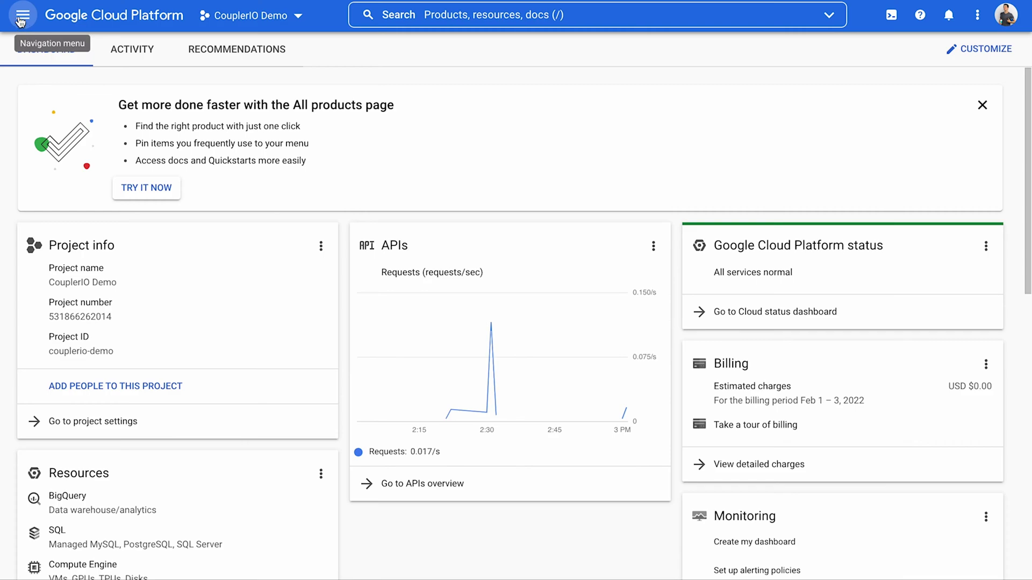
- Go to IAM & Admin > Service Accounts in Google Cloud
click(20, 22)
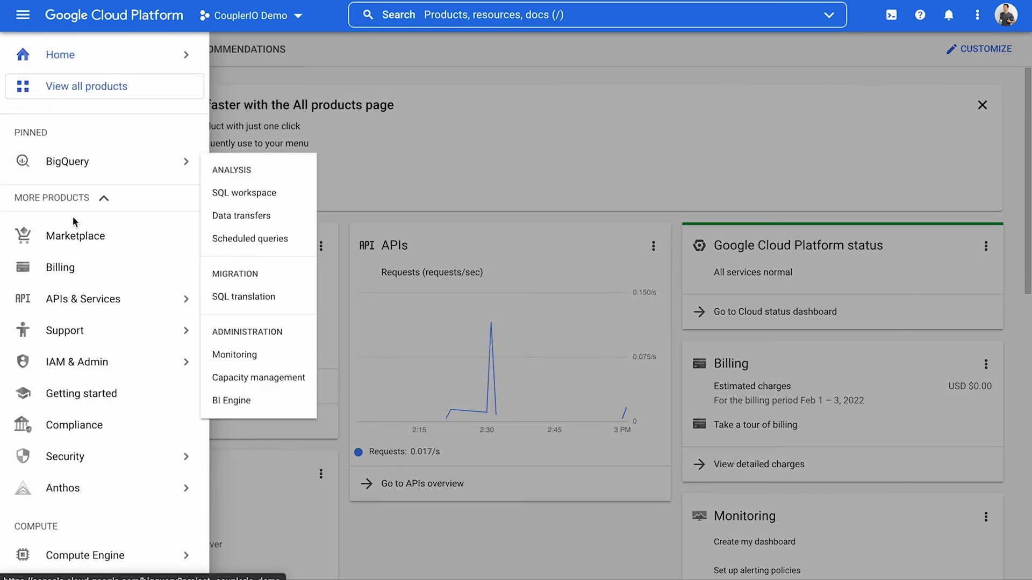
mouse_move(156, 362)
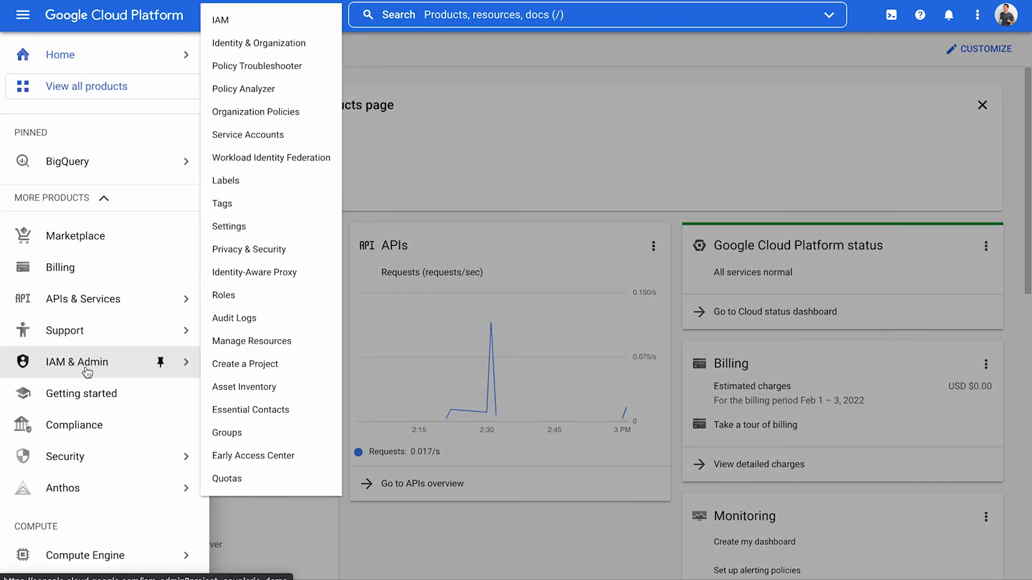
click(262, 137)
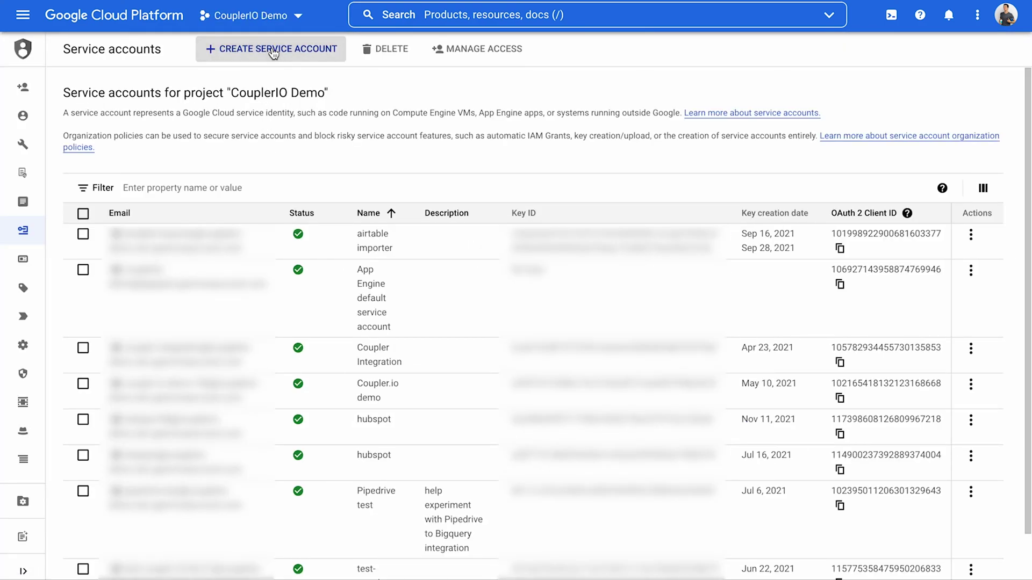
- Create a service account named 'Json BQ'
click(272, 49)
click(204, 134)
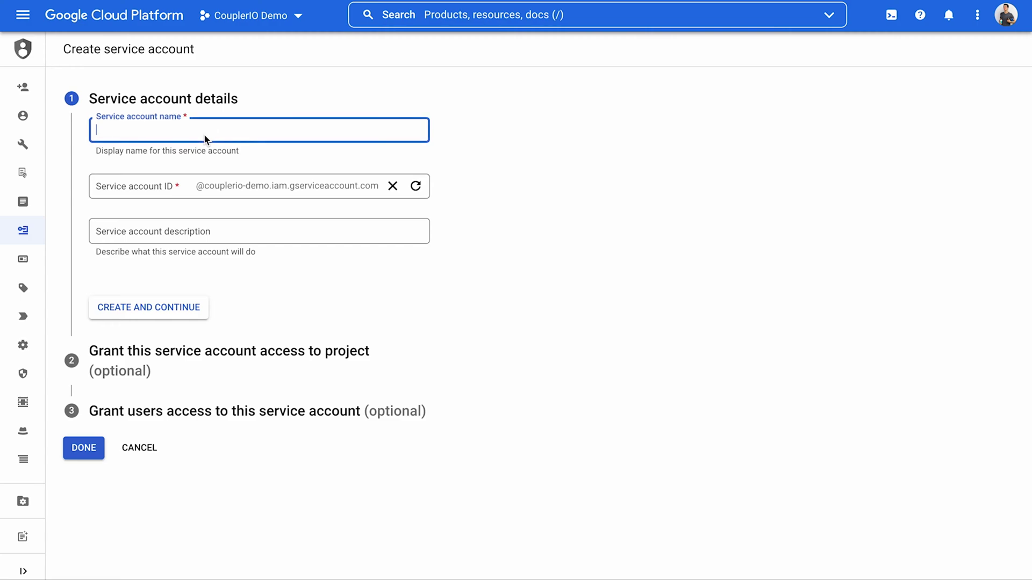
text(Json BQ)
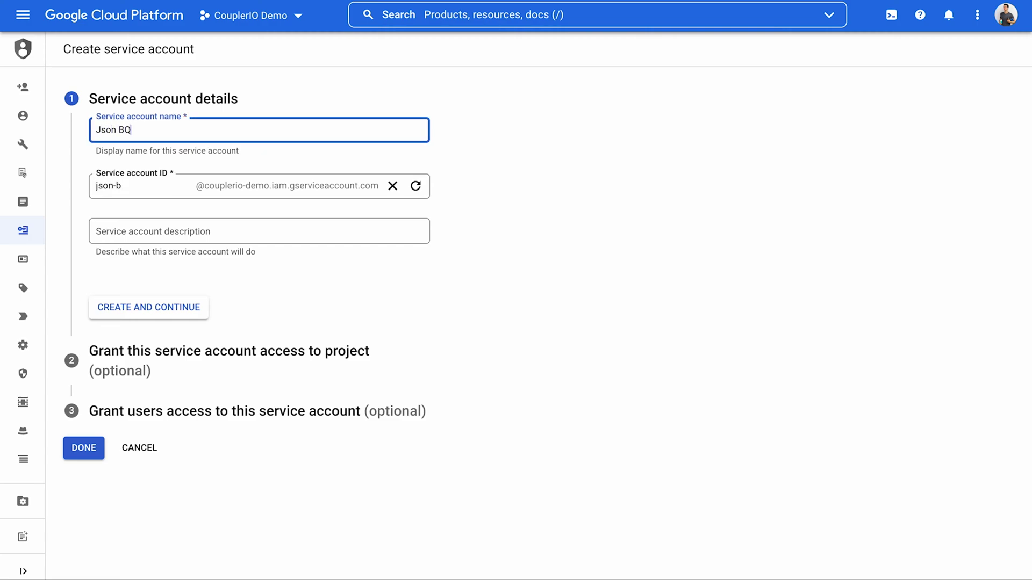
click(171, 305)
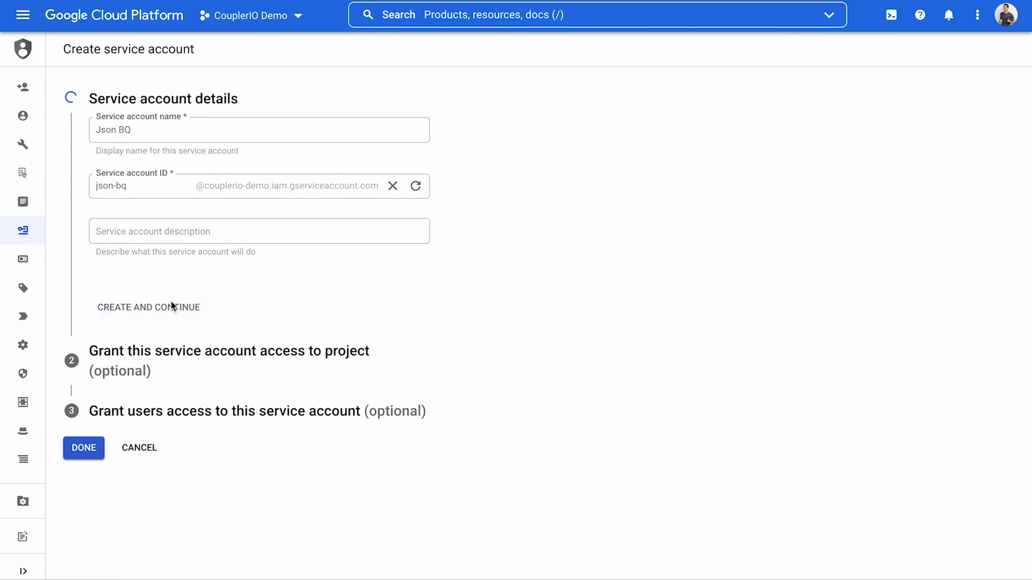
- Grant it the BigQuery Data Editor and BigQuery Job User roles and finish
click(173, 230)
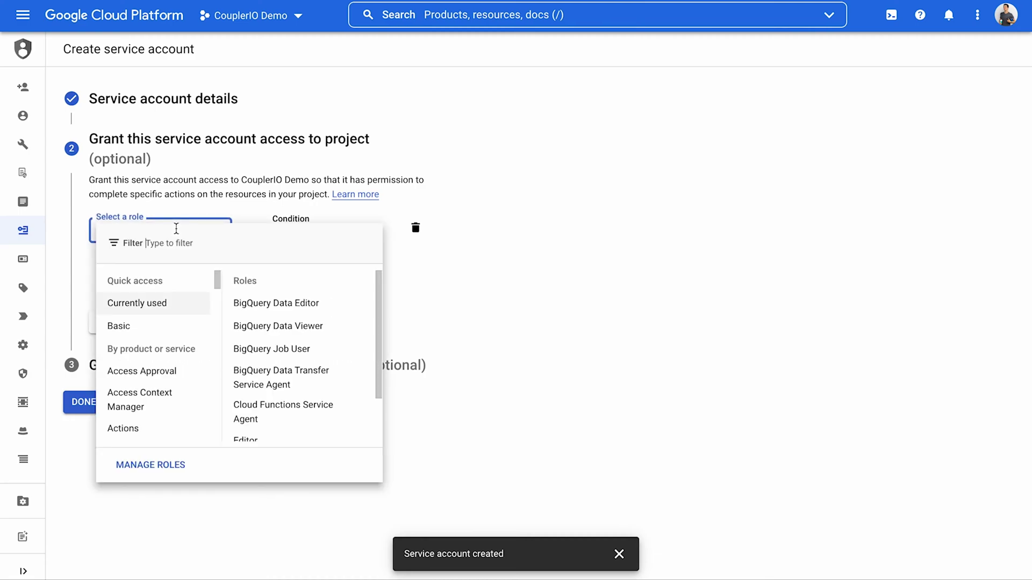
click(271, 304)
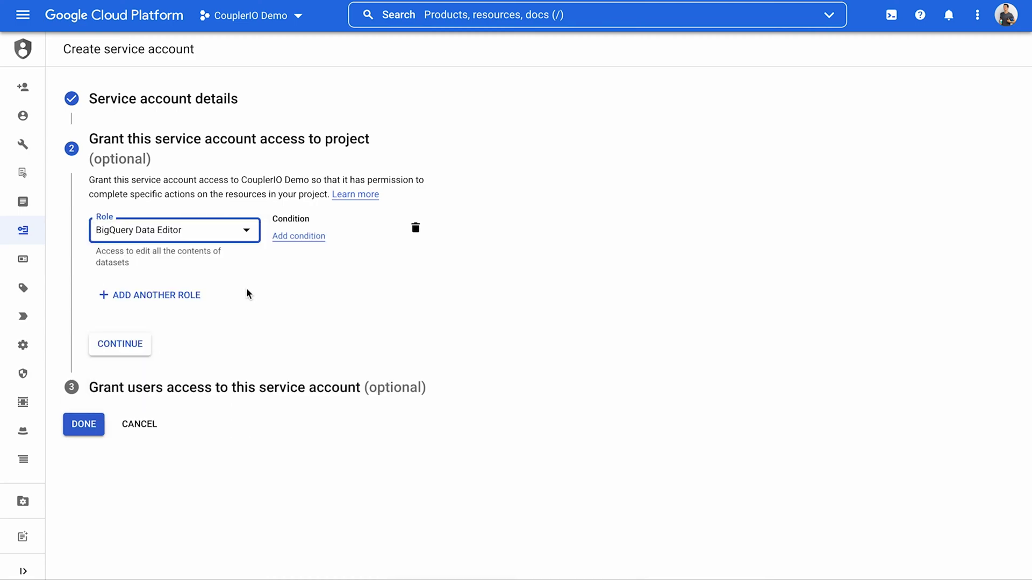
click(169, 294)
click(179, 294)
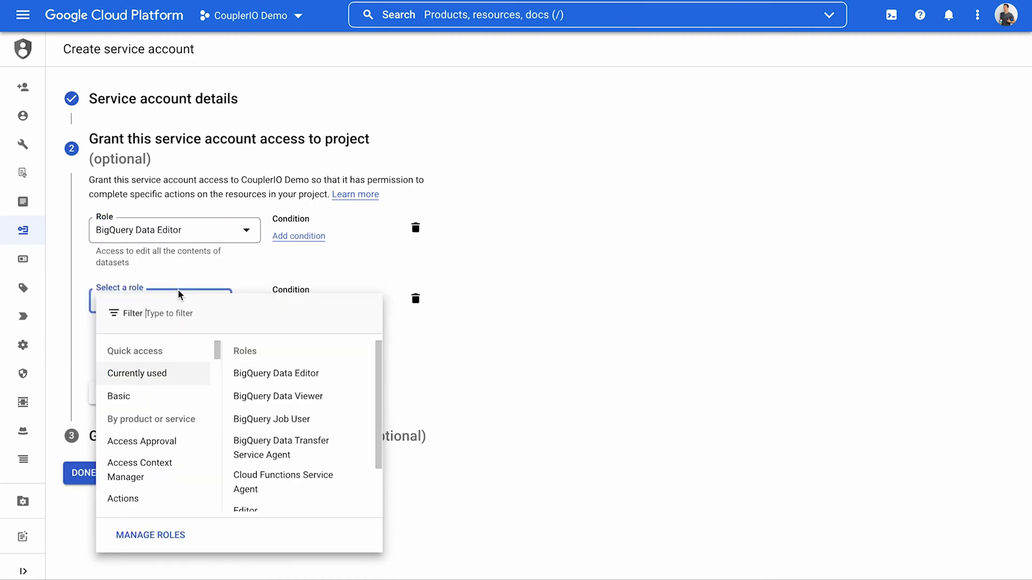
click(277, 419)
click(121, 408)
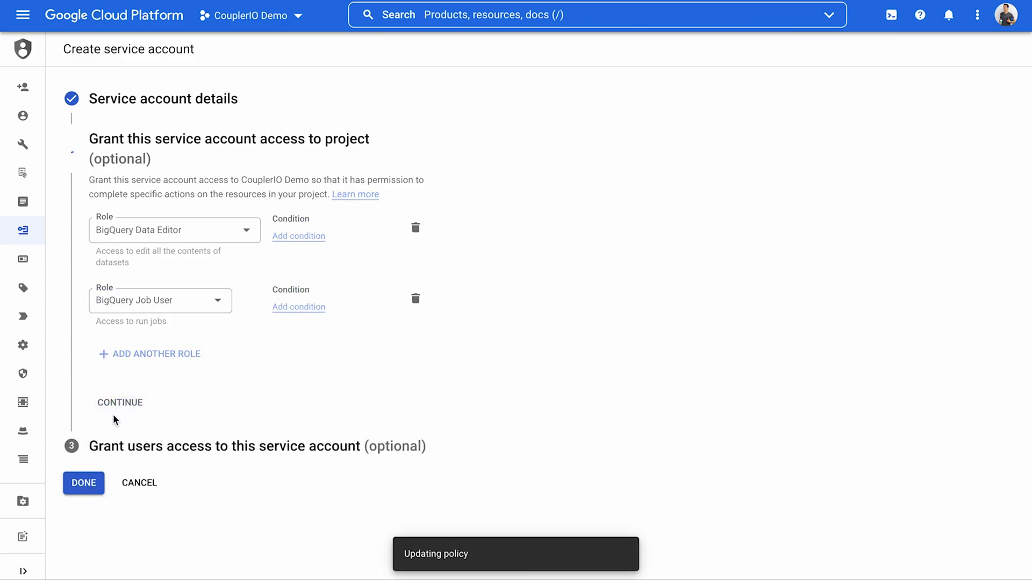
click(84, 395)
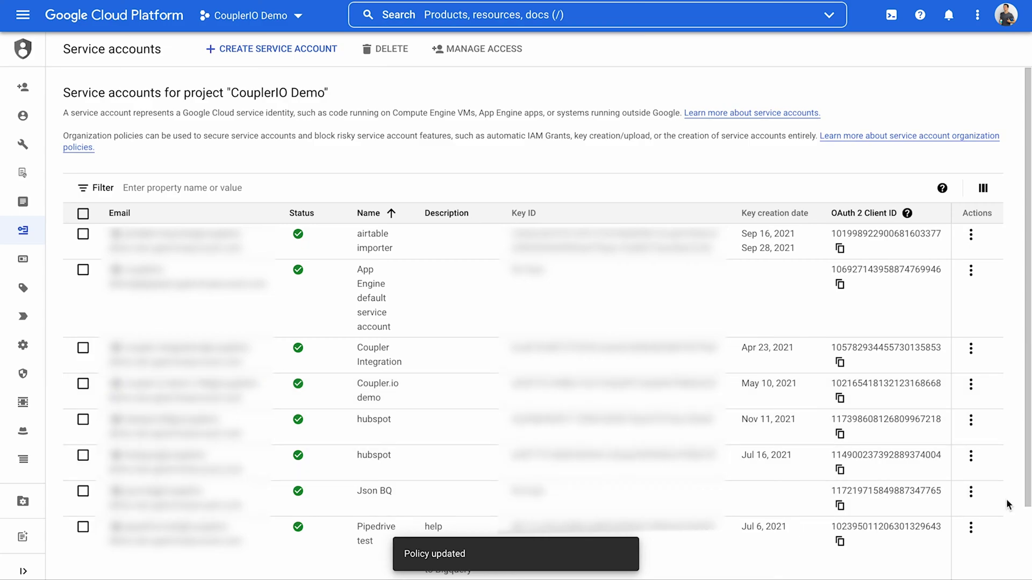
- Create a new JSON private key for Json BQ and save the key file
click(970, 491)
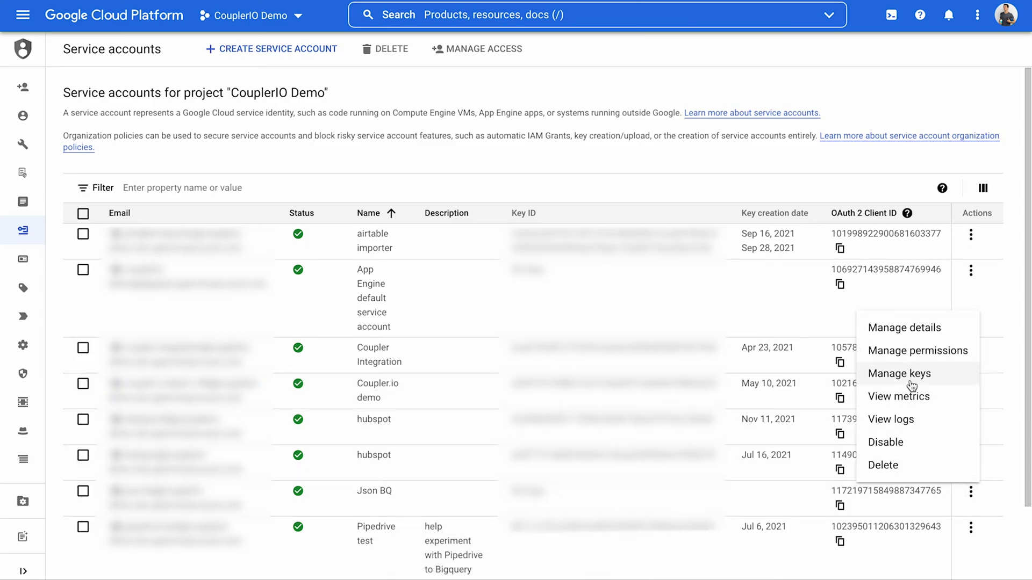
click(943, 375)
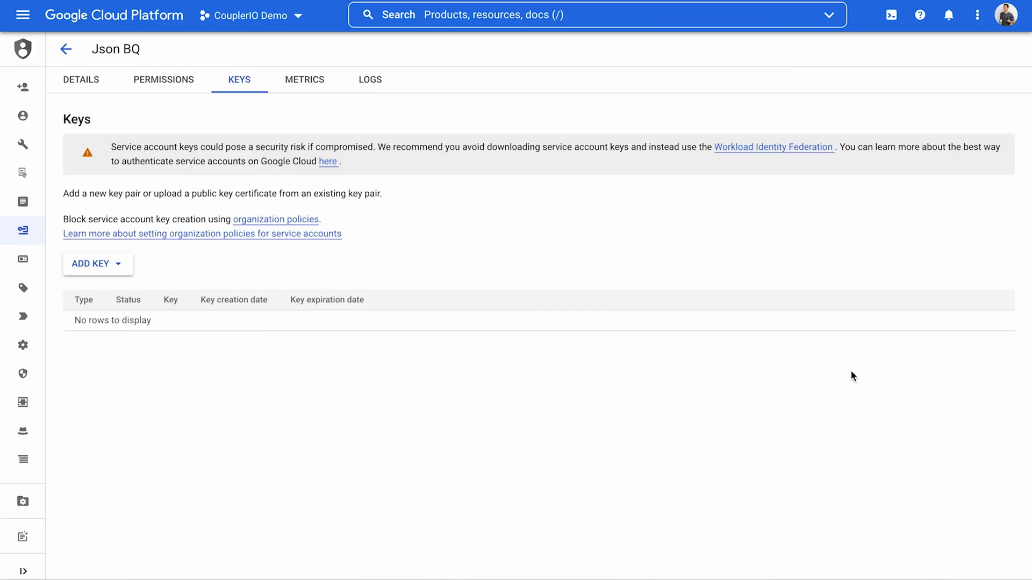
click(116, 263)
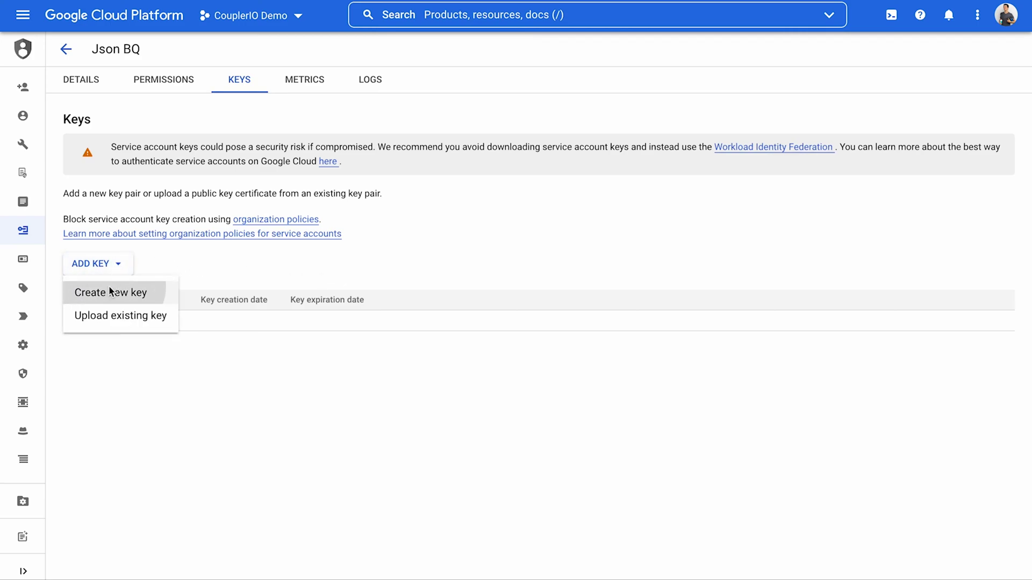
click(109, 292)
click(676, 394)
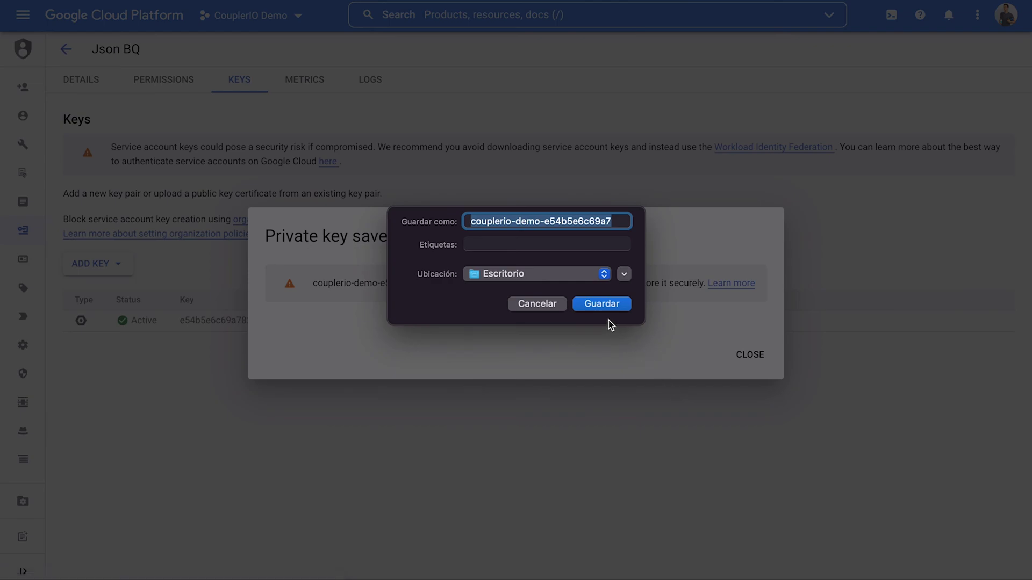
click(603, 302)
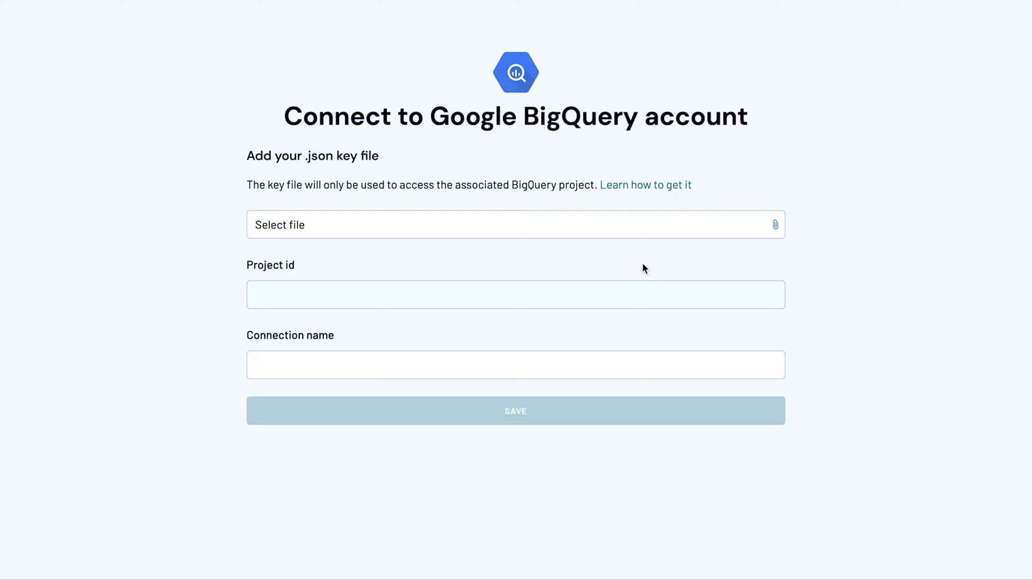
- Upload the couplerio JSON key, save the connection, and continue with account couplerio-demo
click(615, 235)
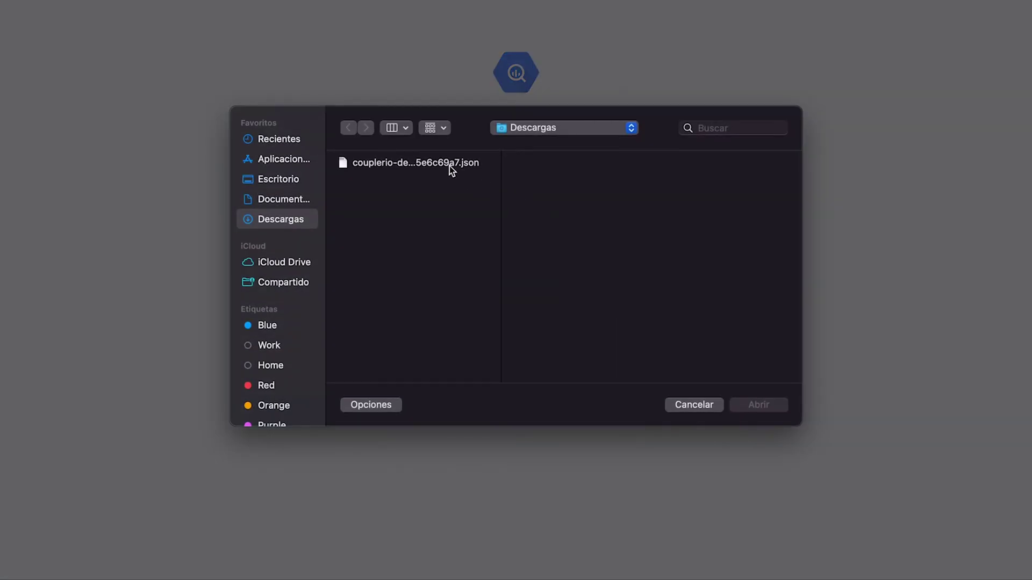
click(449, 163)
click(747, 407)
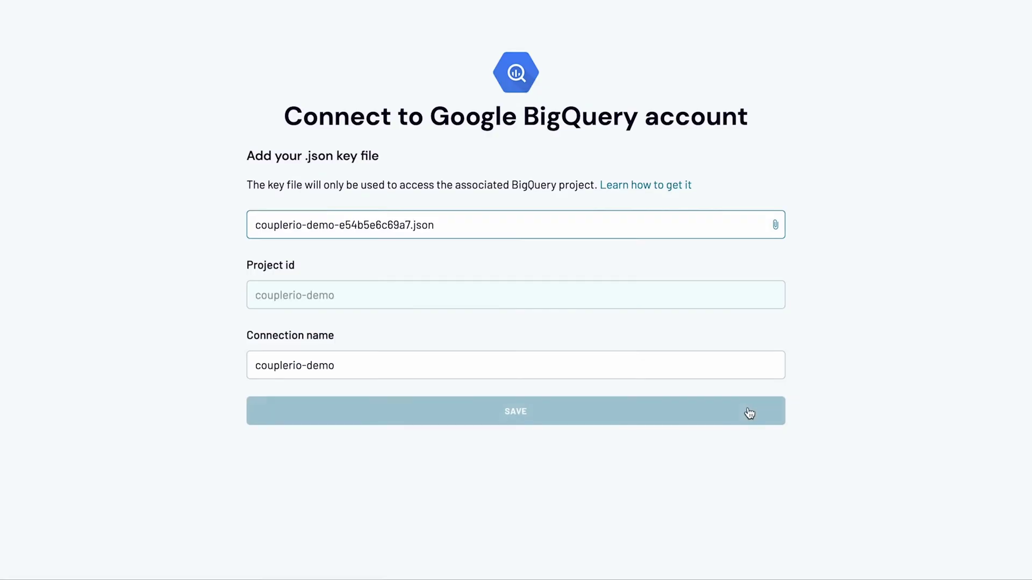
click(601, 410)
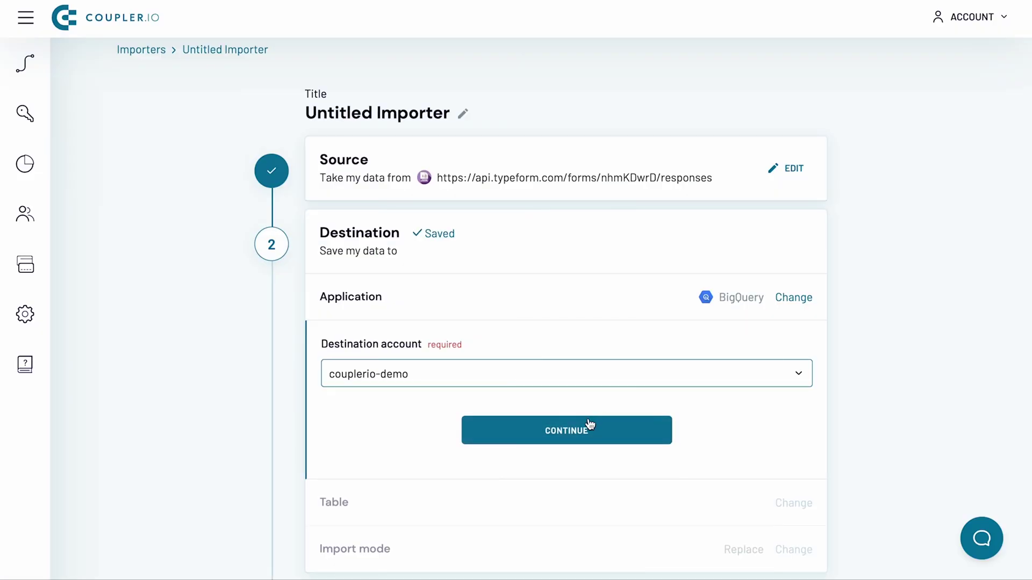
click(584, 430)
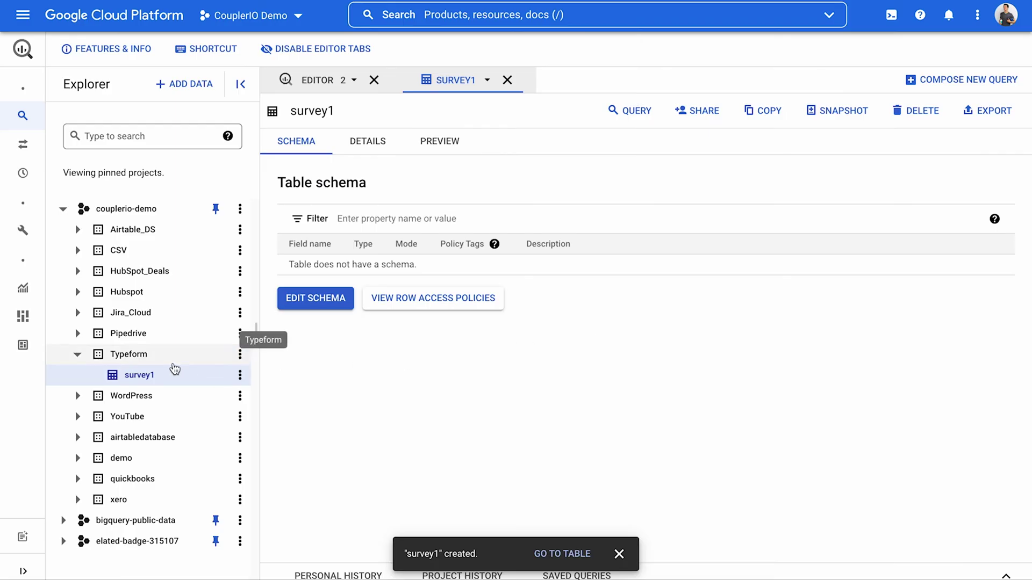
double_click(133, 355)
key(ctrl+c)
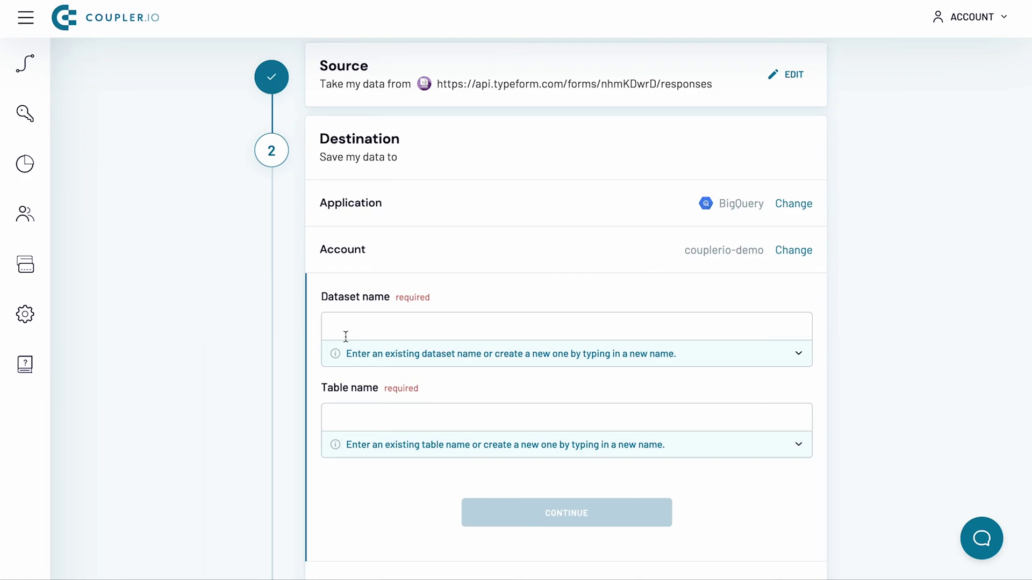
- Set the destination to dataset Typeform, table survey123, and keep Replace import mode
click(364, 325)
key(ctrl+v)
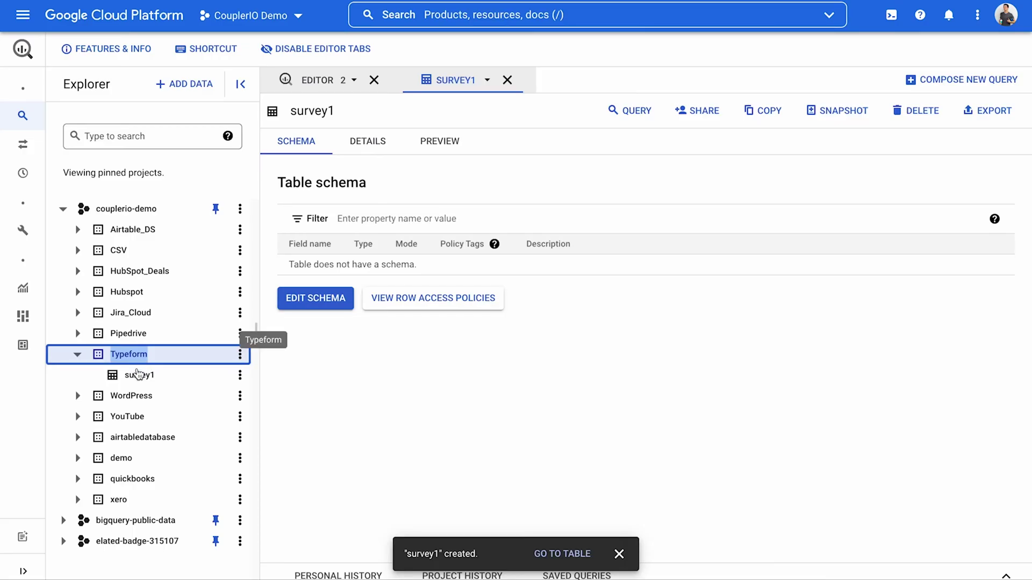
double_click(136, 378)
key(ctrl+c)
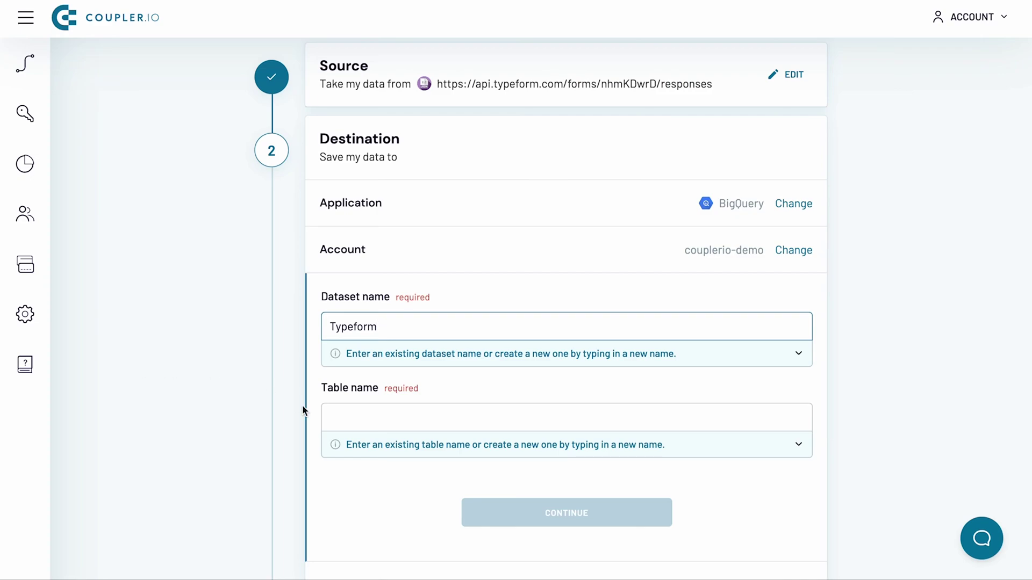
click(373, 422)
key(ctrl+v)
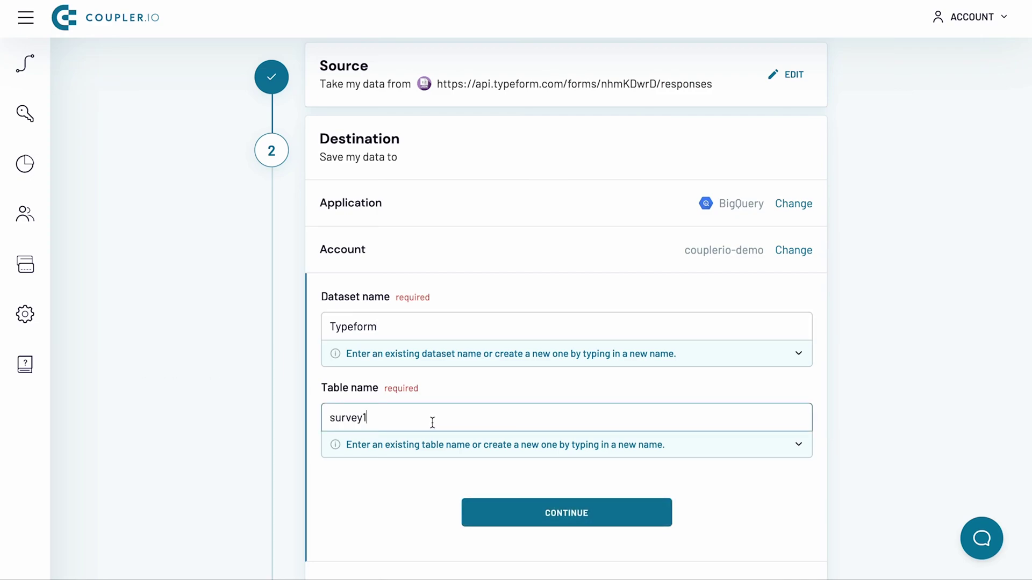
text(23)
click(526, 511)
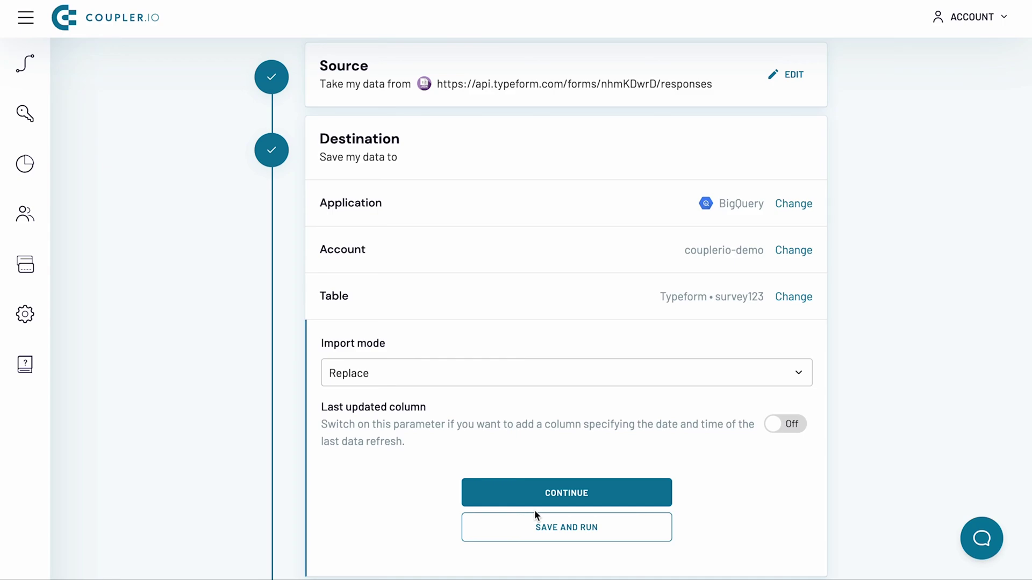
click(539, 498)
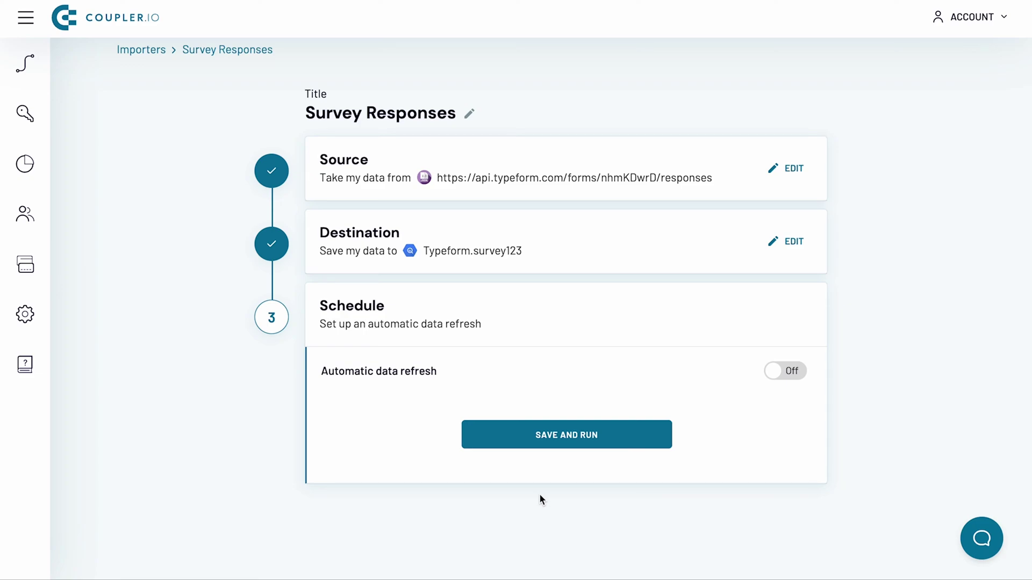
- Enable hourly automatic data refresh and add Saturday and Sunday to the refresh days
click(779, 374)
scroll(777, 370, down, 3)
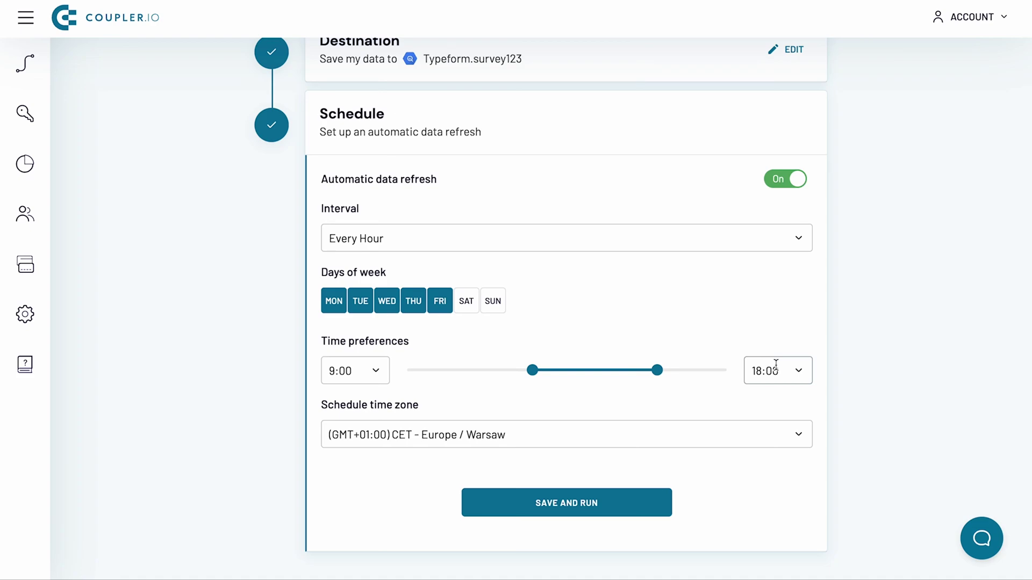
click(468, 311)
click(491, 312)
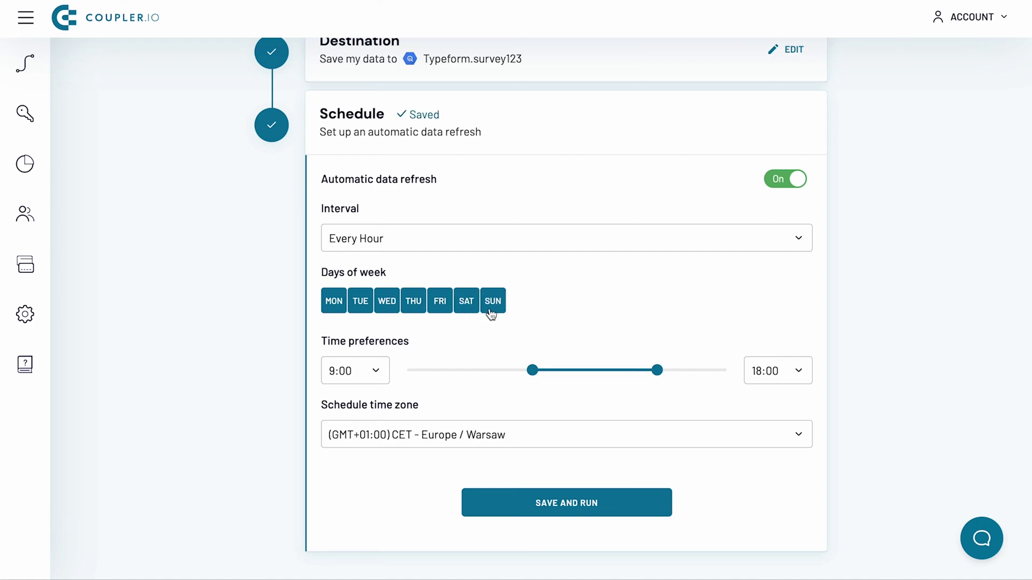
- Save and run the Survey Responses importer, then view the survey123 results in BigQuery
click(529, 508)
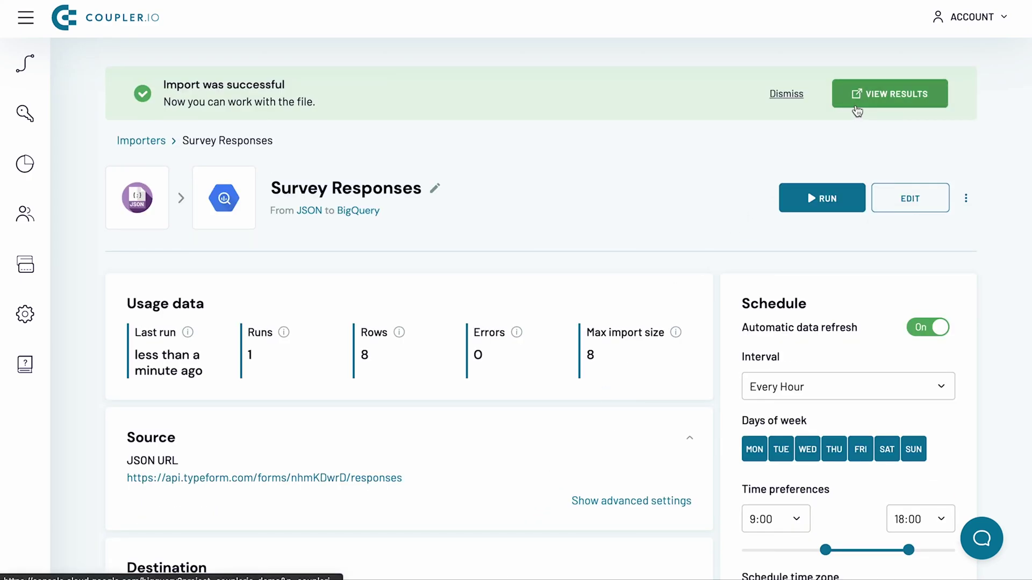
click(856, 111)
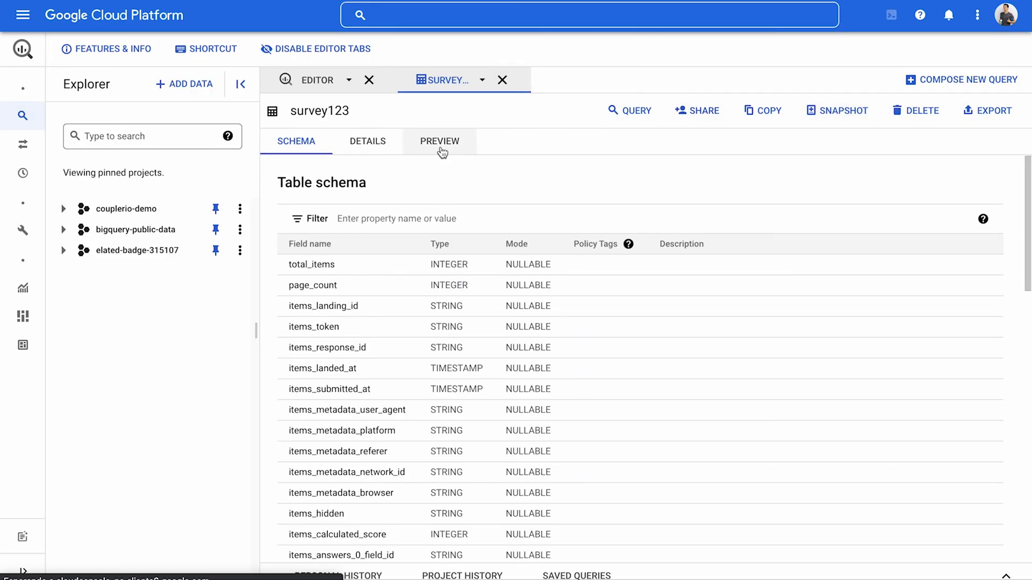
- Preview the survey123 rows across all columns, then open Coupler.io's help chat on the Ask tab
click(440, 142)
scroll(638, 244, right, 5)
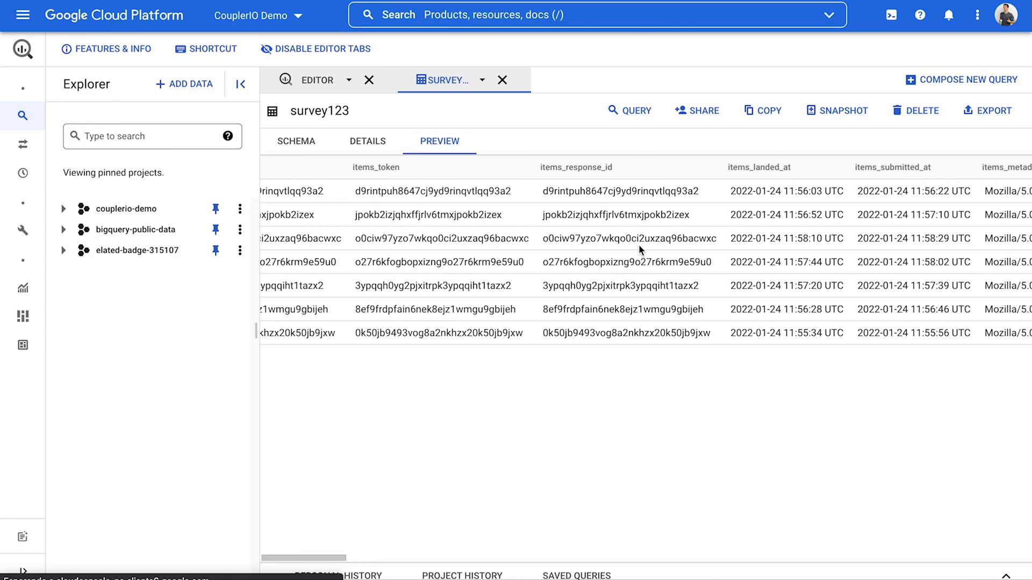
scroll(638, 244, right, 10)
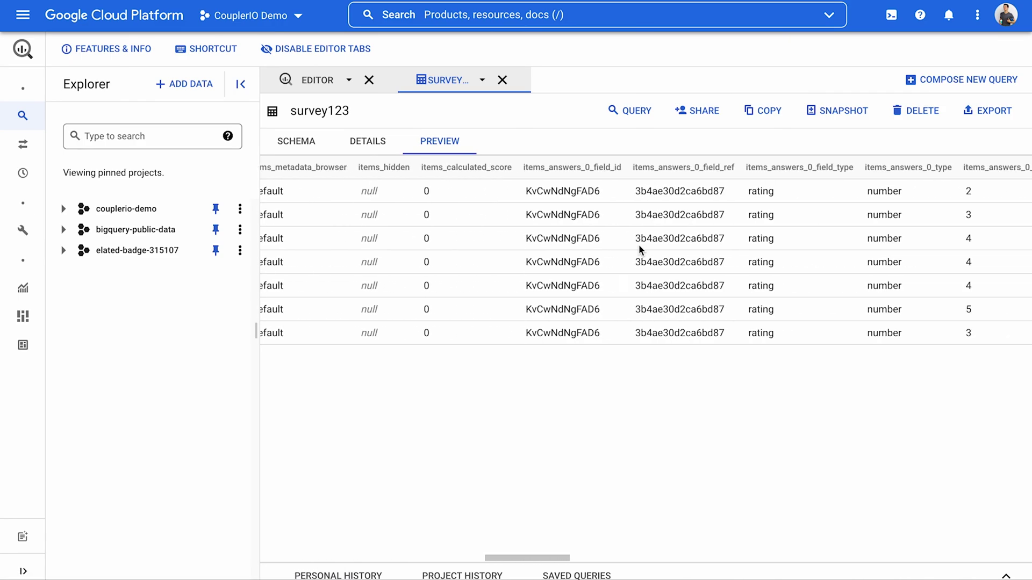
scroll(638, 244, right, 4)
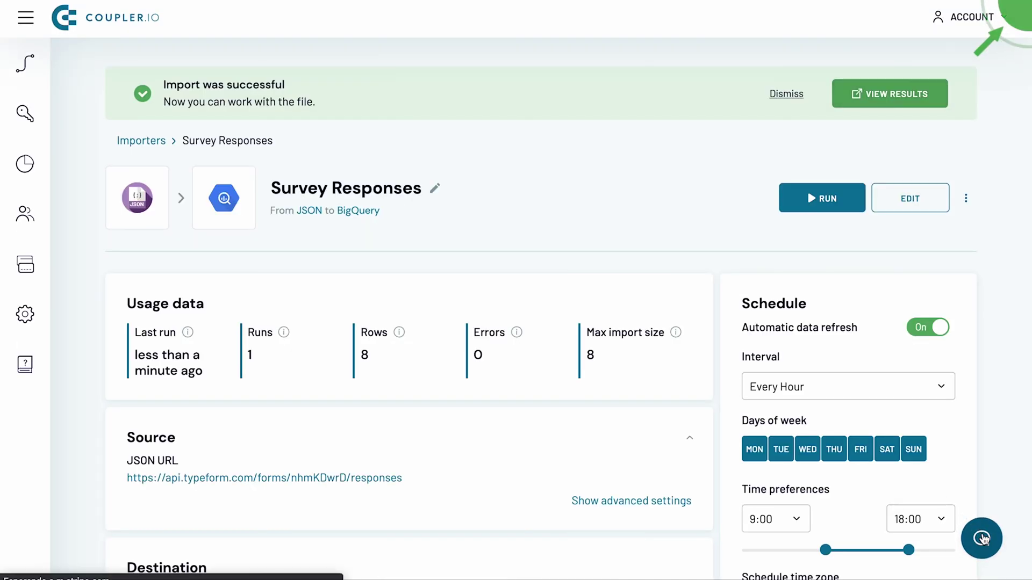
click(981, 538)
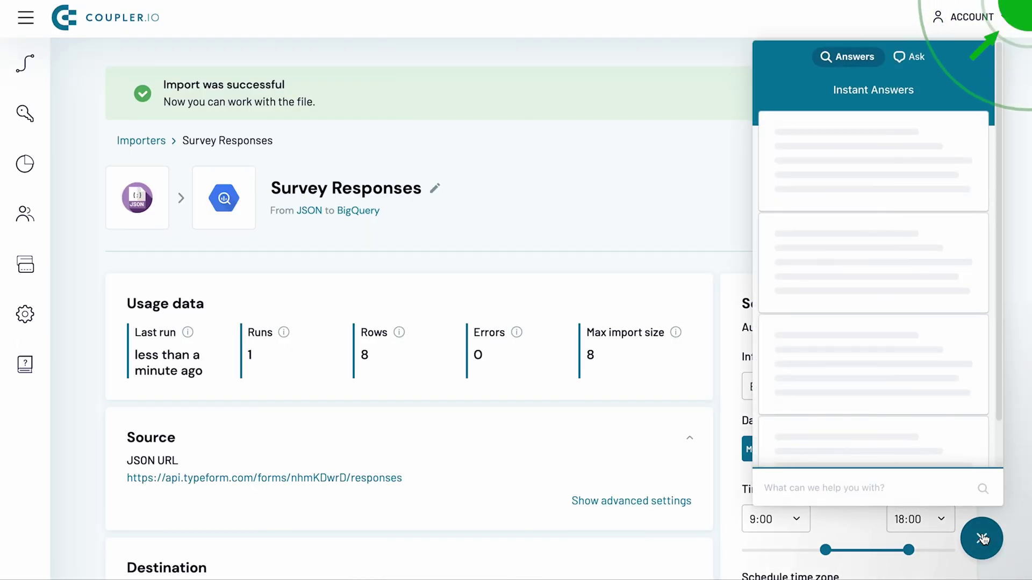
click(912, 60)
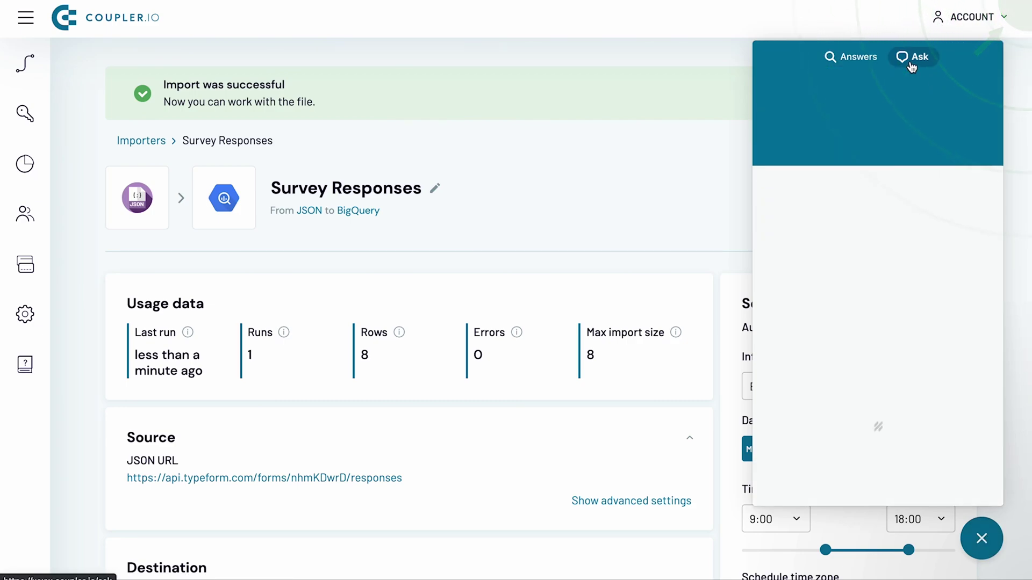